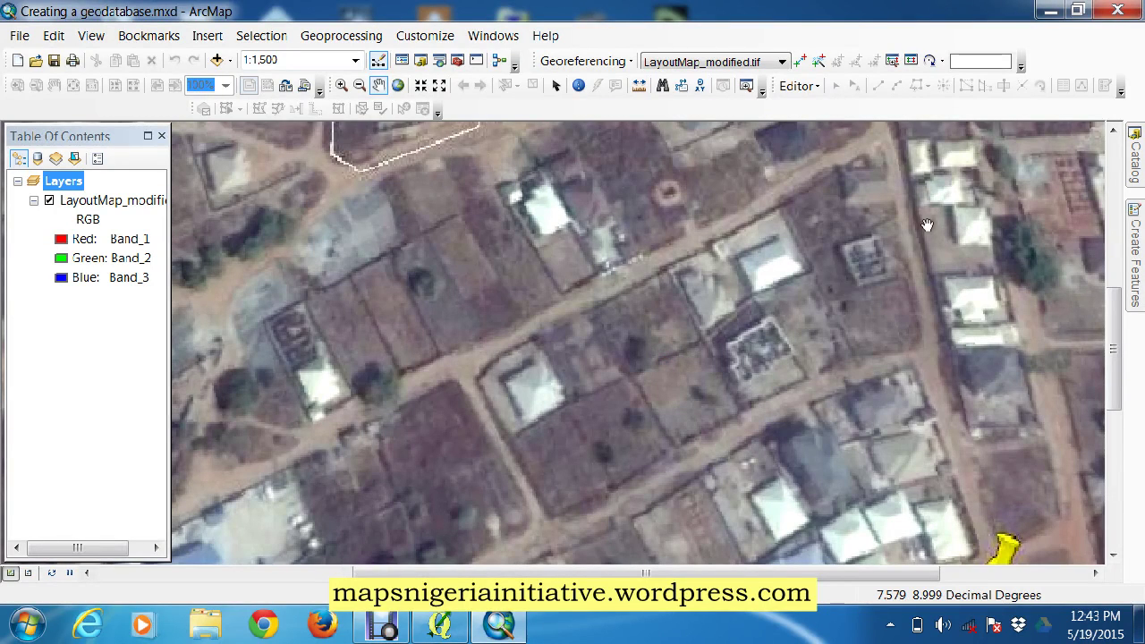
# - Examine the full extent of the LayoutMap_modified satellite image, including its yellow pin markers, at a scale of 1:5,000
pyautogui.click(439, 85)
pyautogui.click(439, 85)
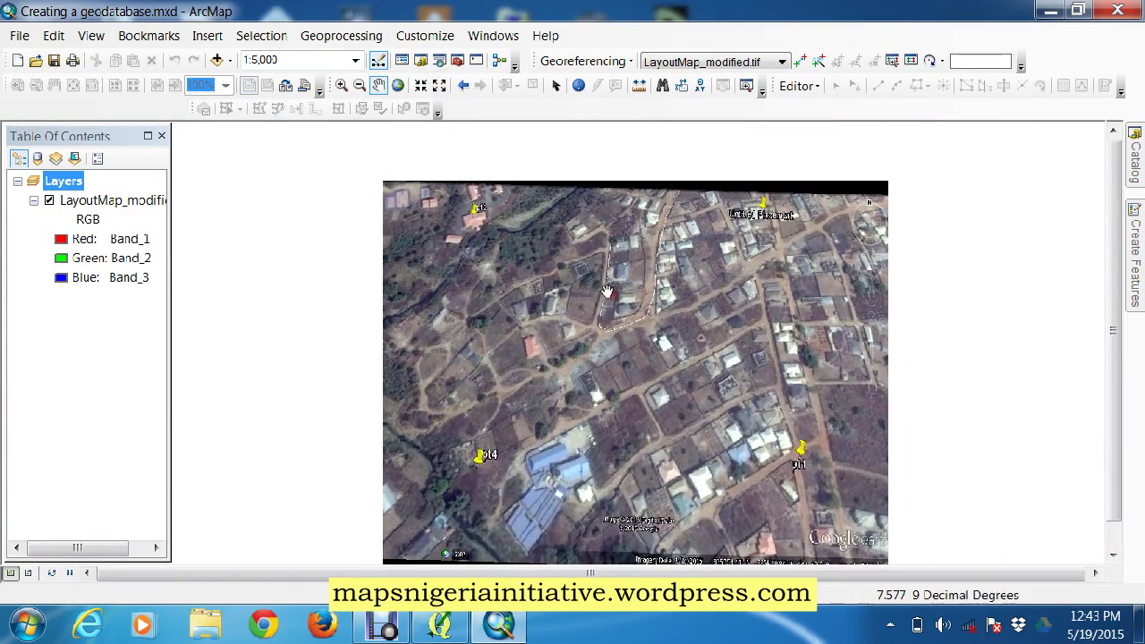
pyautogui.moveTo(607, 290); pyautogui.dragTo(579, 258)
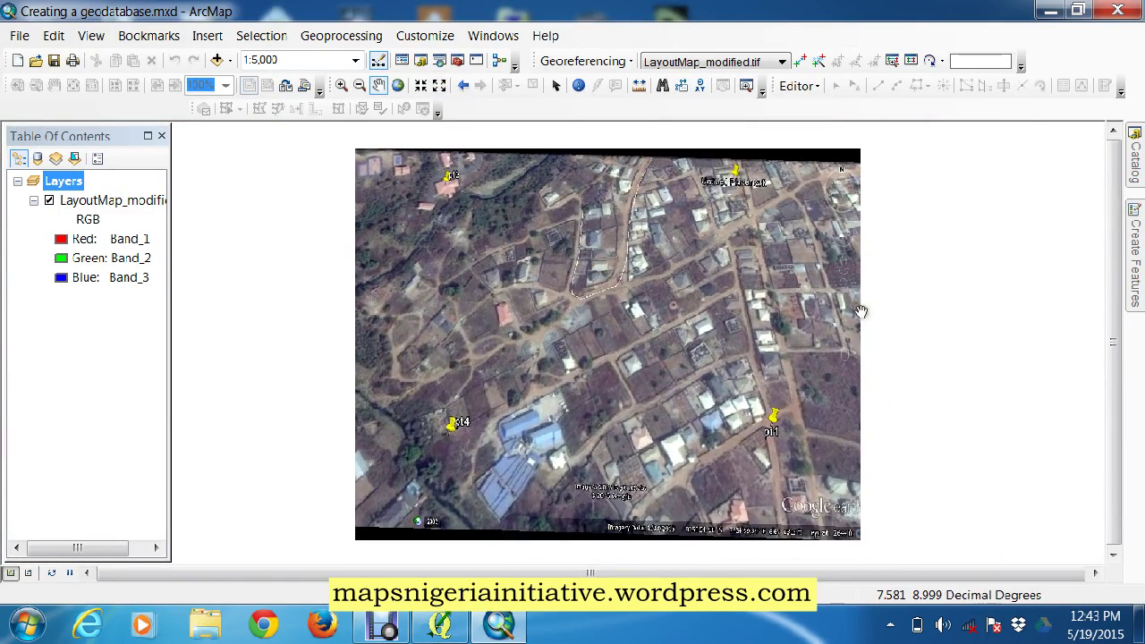
pyautogui.moveTo(799, 307); pyautogui.dragTo(769, 289)
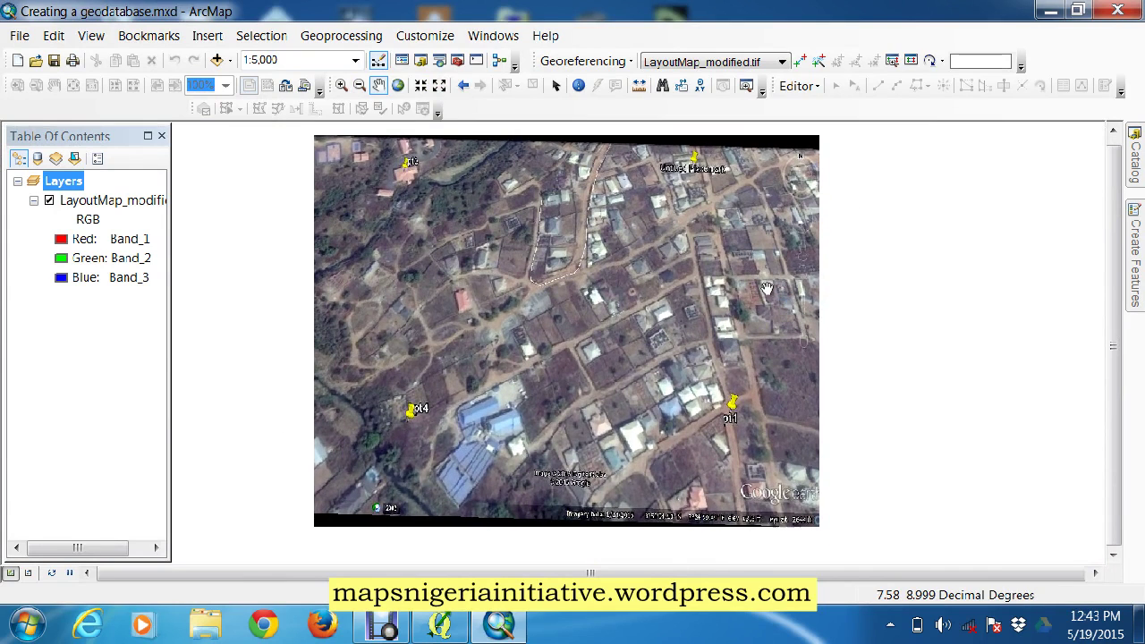
pyautogui.moveTo(1135, 159)
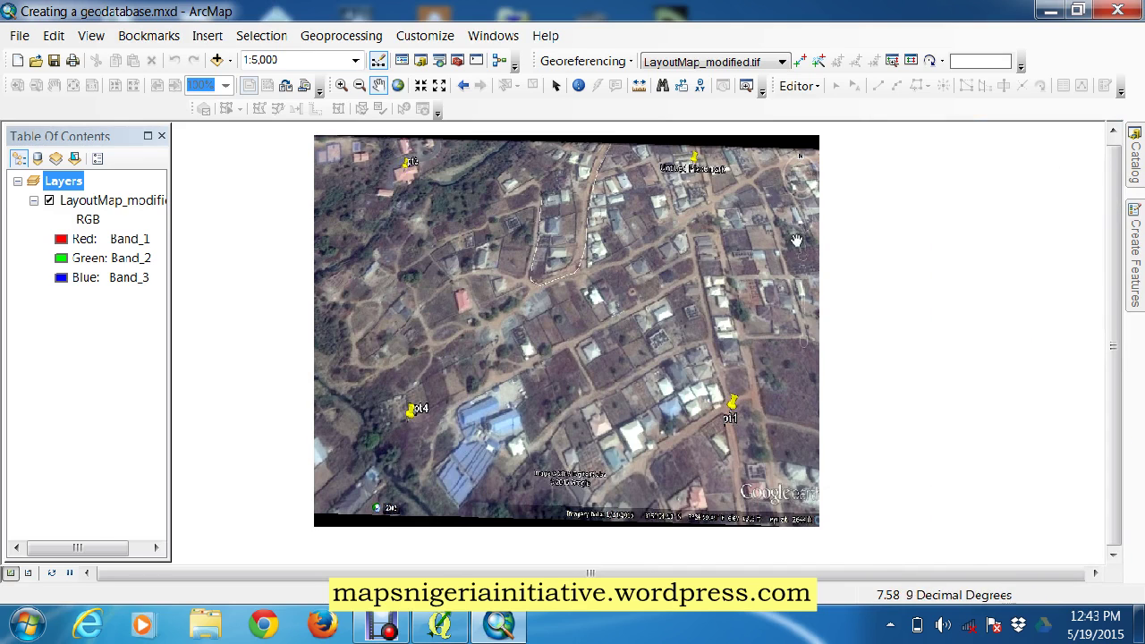
pyautogui.moveTo(429, 311); pyautogui.dragTo(505, 324)
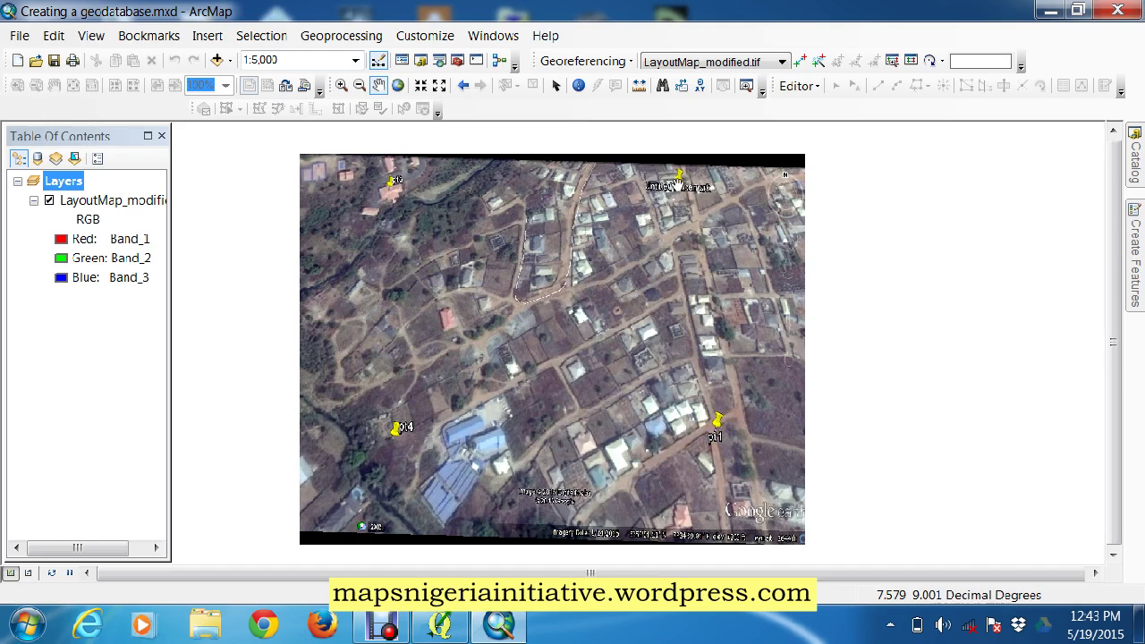
pyautogui.moveTo(575, 265); pyautogui.dragTo(579, 252)
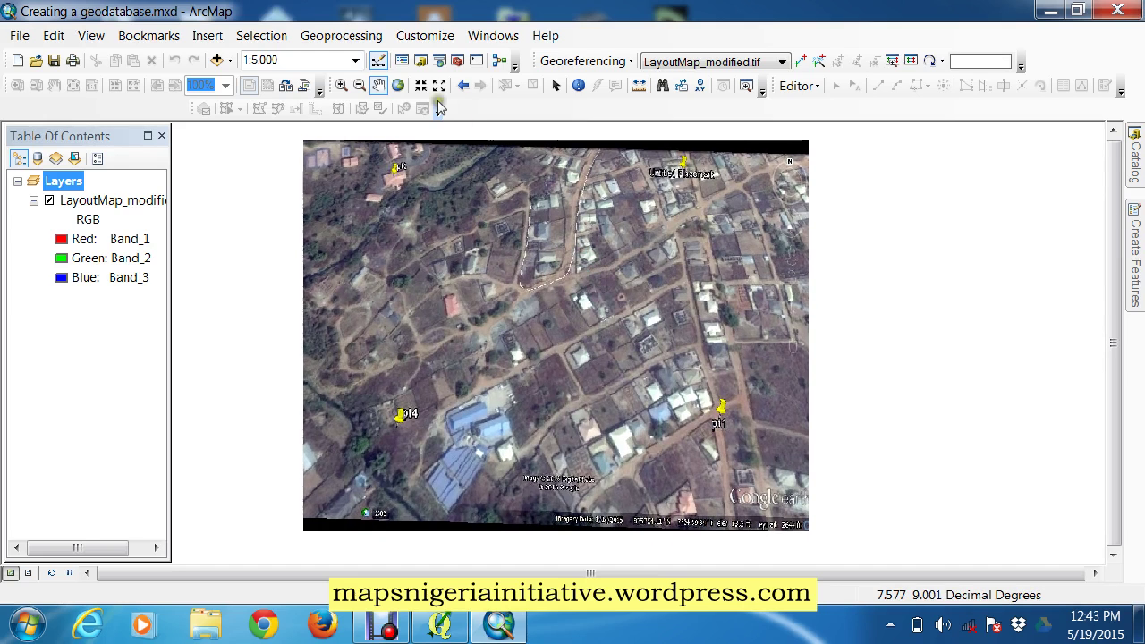
# - Inspect the roads, buildings and trees between pt4 and pt1 on the satellite image, at scales down to 1:2,000
pyautogui.click(342, 85)
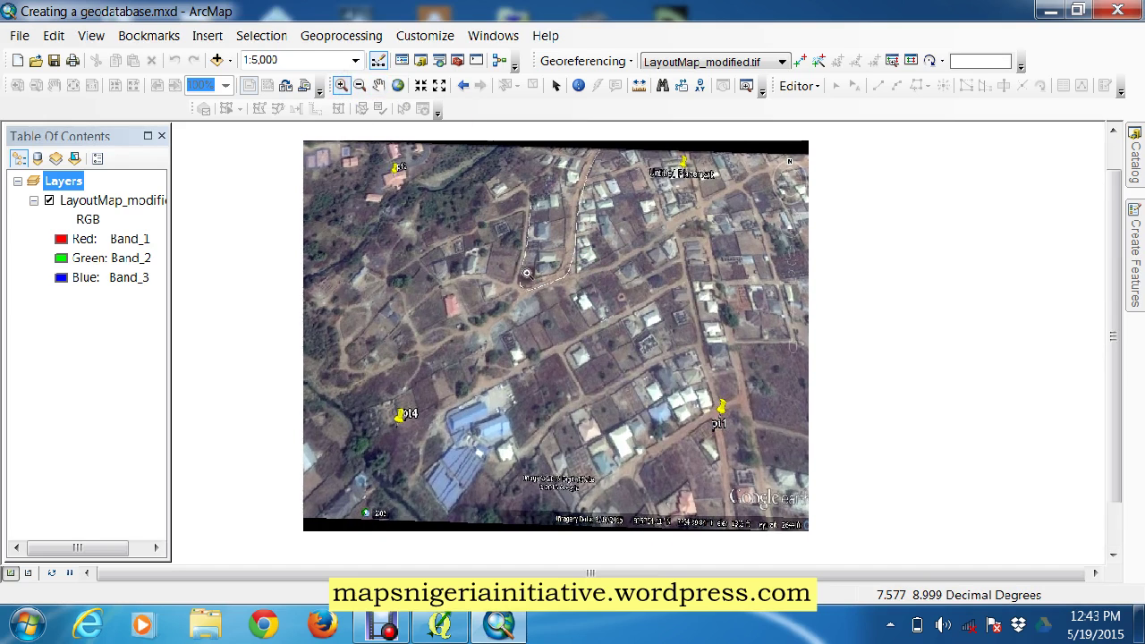
pyautogui.scroll(1, 525, 272)
pyautogui.scroll(1, 733, 320)
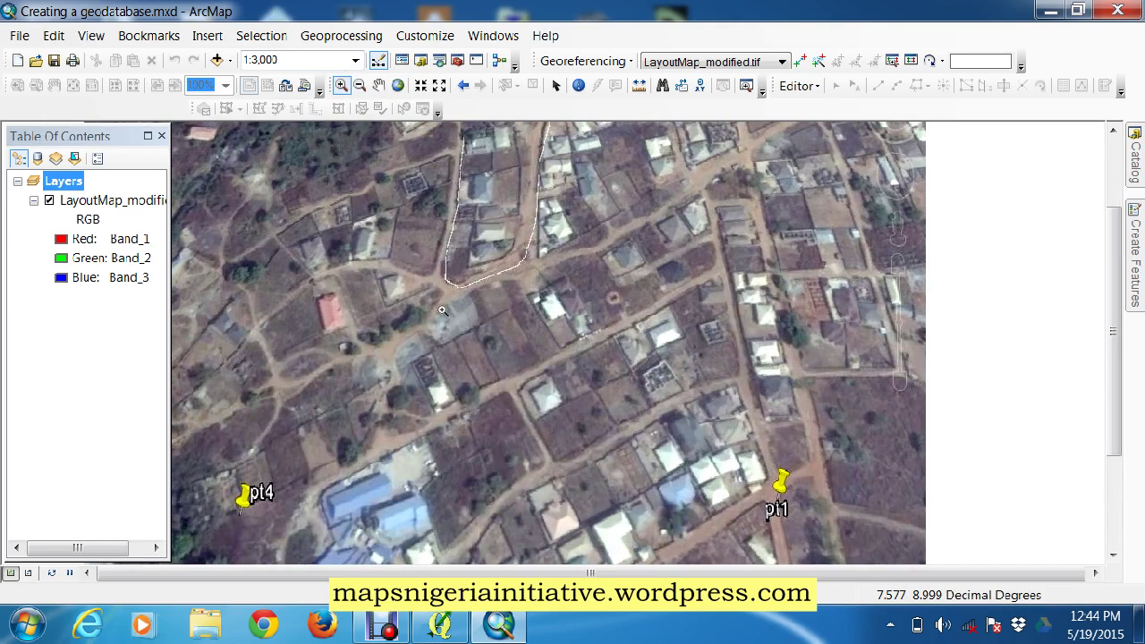
pyautogui.scroll(1, 439, 309)
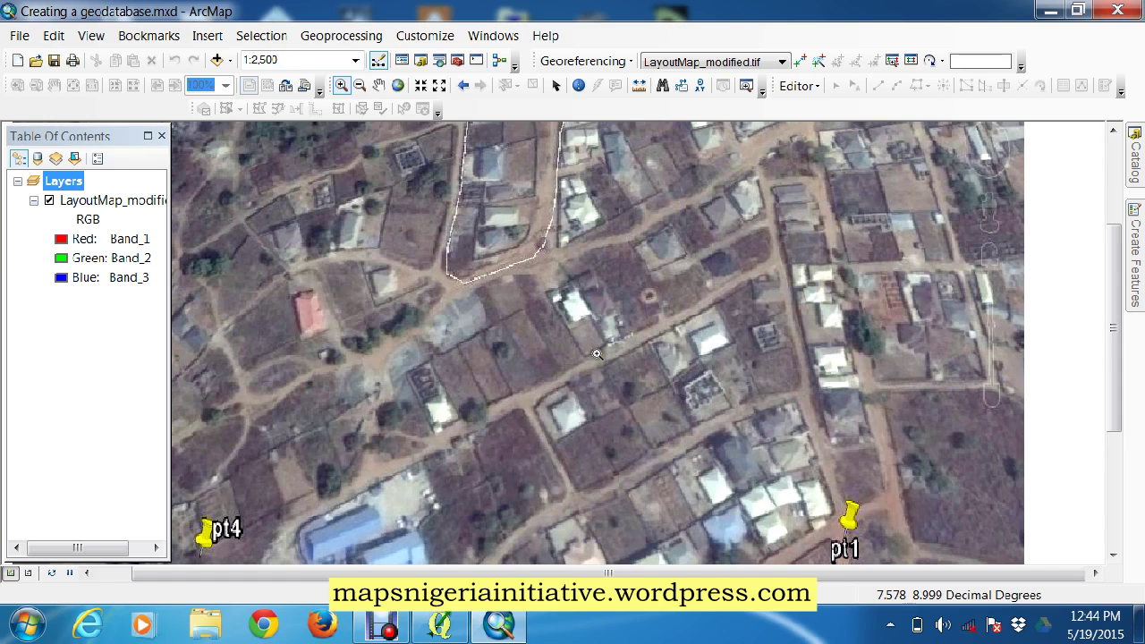
pyautogui.click(378, 85)
pyautogui.moveTo(409, 290); pyautogui.dragTo(585, 302)
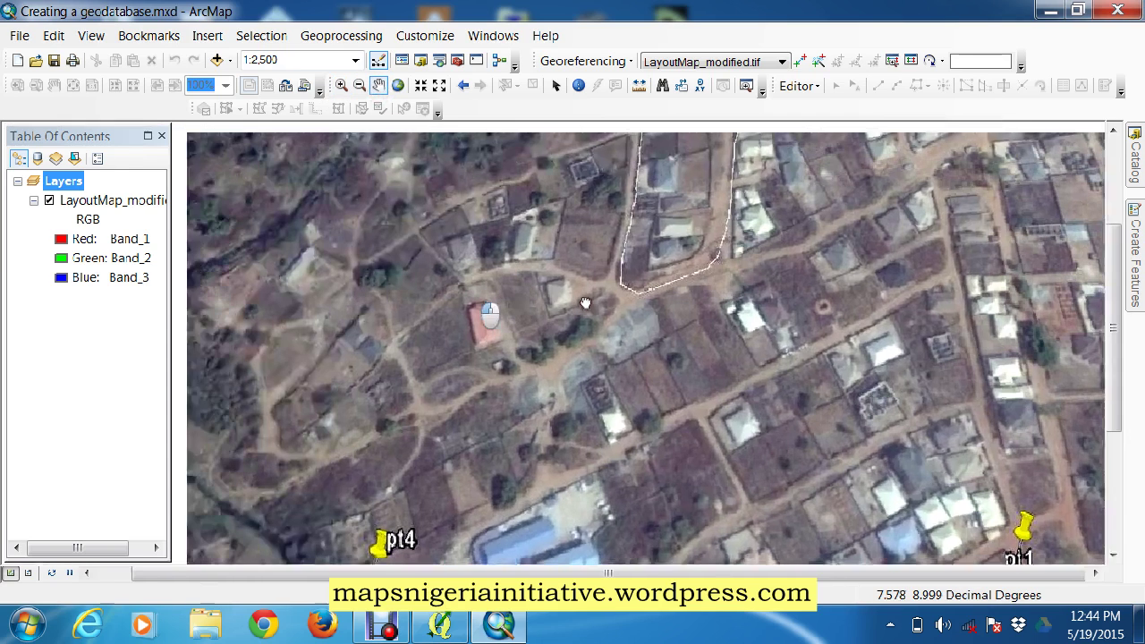
pyautogui.moveTo(679, 377); pyautogui.dragTo(641, 269)
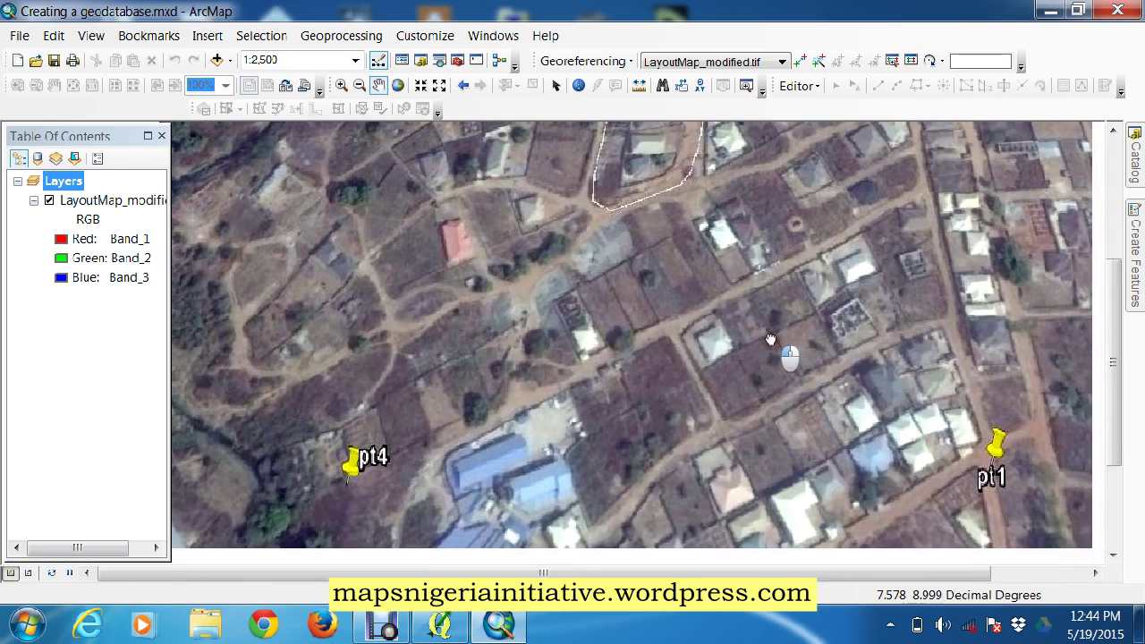
pyautogui.moveTo(804, 375); pyautogui.dragTo(791, 360)
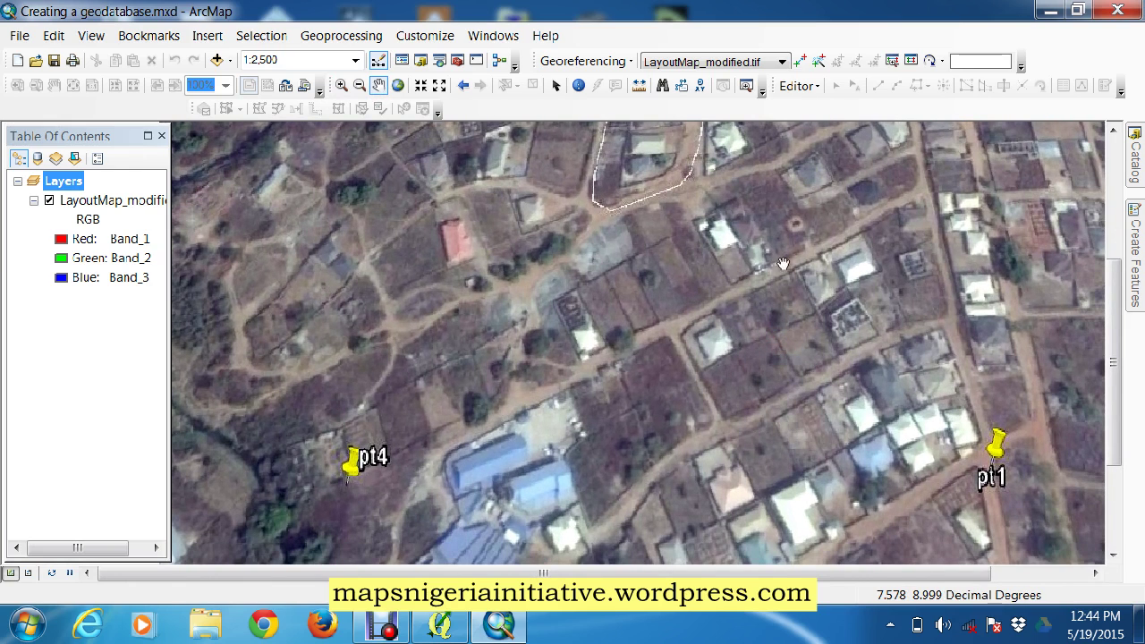
pyautogui.moveTo(775, 297); pyautogui.dragTo(799, 290)
pyautogui.moveTo(788, 340); pyautogui.dragTo(759, 307)
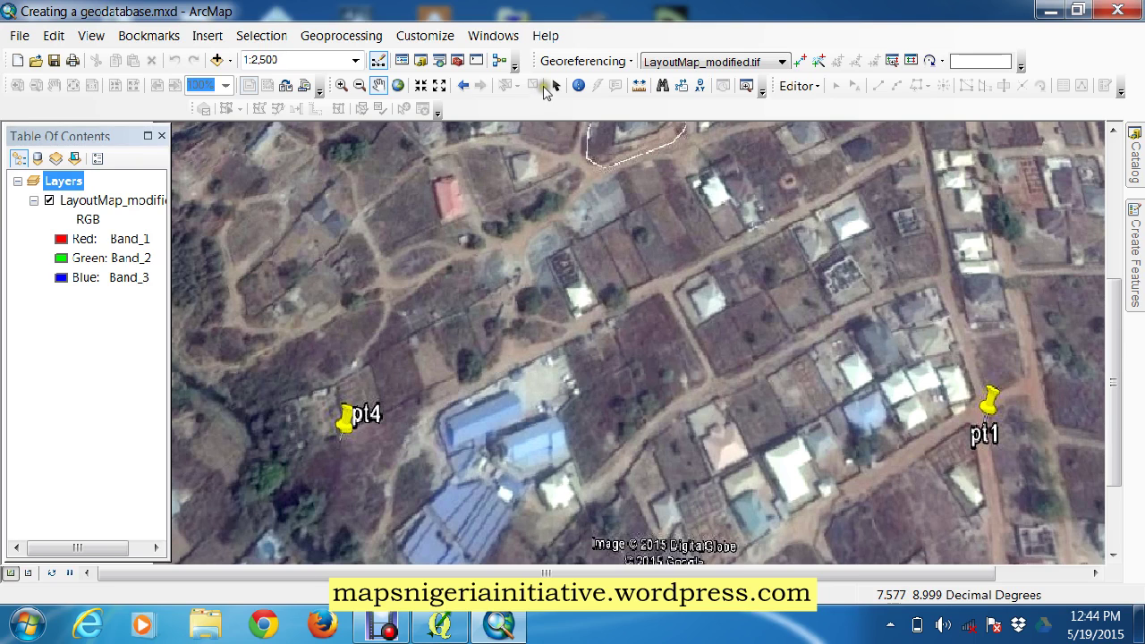
pyautogui.click(419, 85)
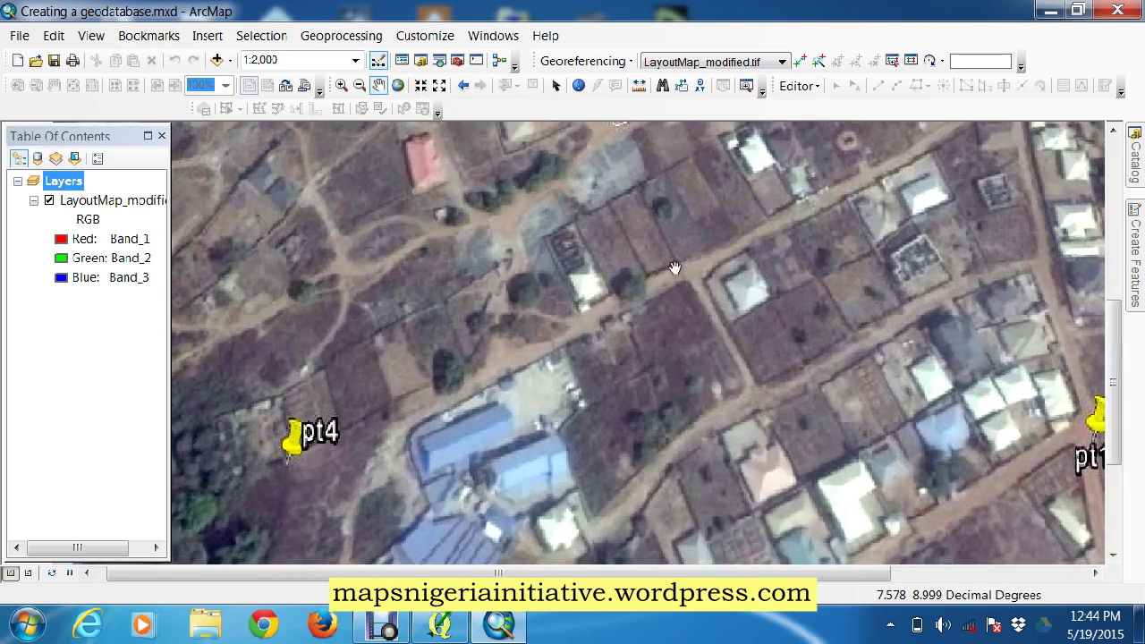
pyautogui.moveTo(675, 268); pyautogui.dragTo(630, 331)
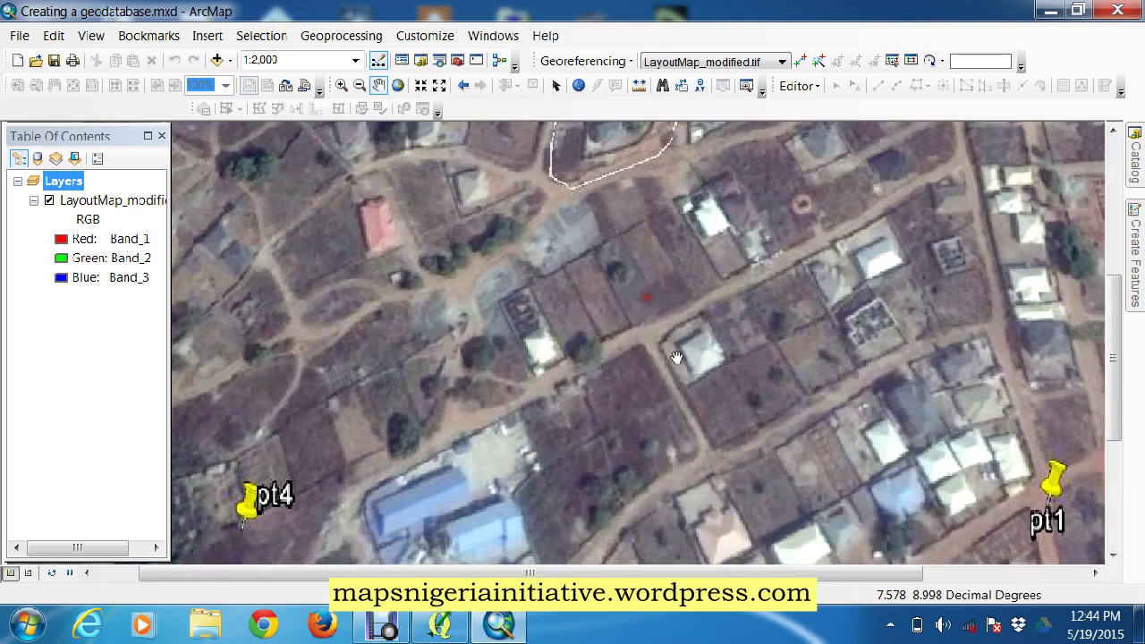
pyautogui.moveTo(676, 390); pyautogui.dragTo(659, 356)
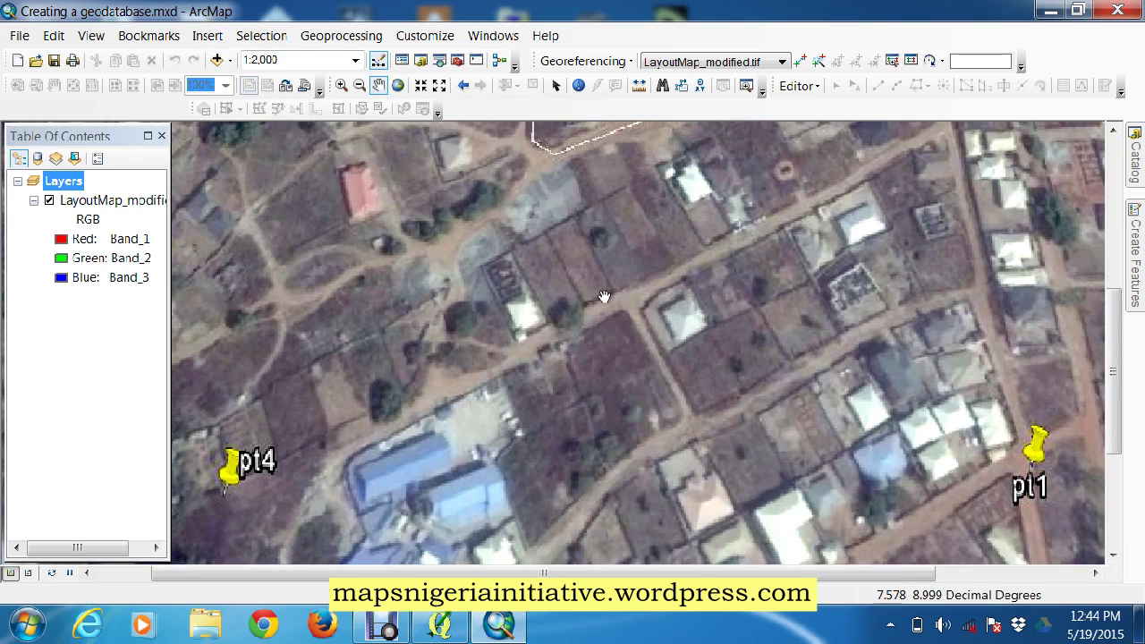
pyautogui.moveTo(648, 246); pyautogui.dragTo(621, 242)
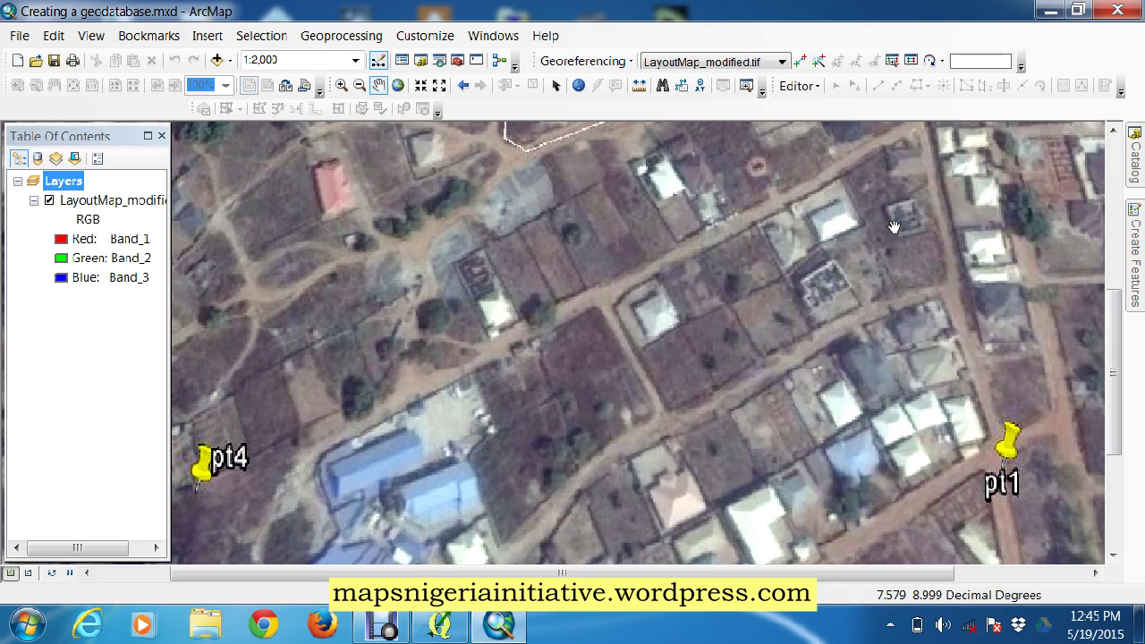
# - Add a folder connection to "C:\Creating File Geodatabase using Arccatalog" in the Catalog
pyautogui.click(1135, 154)
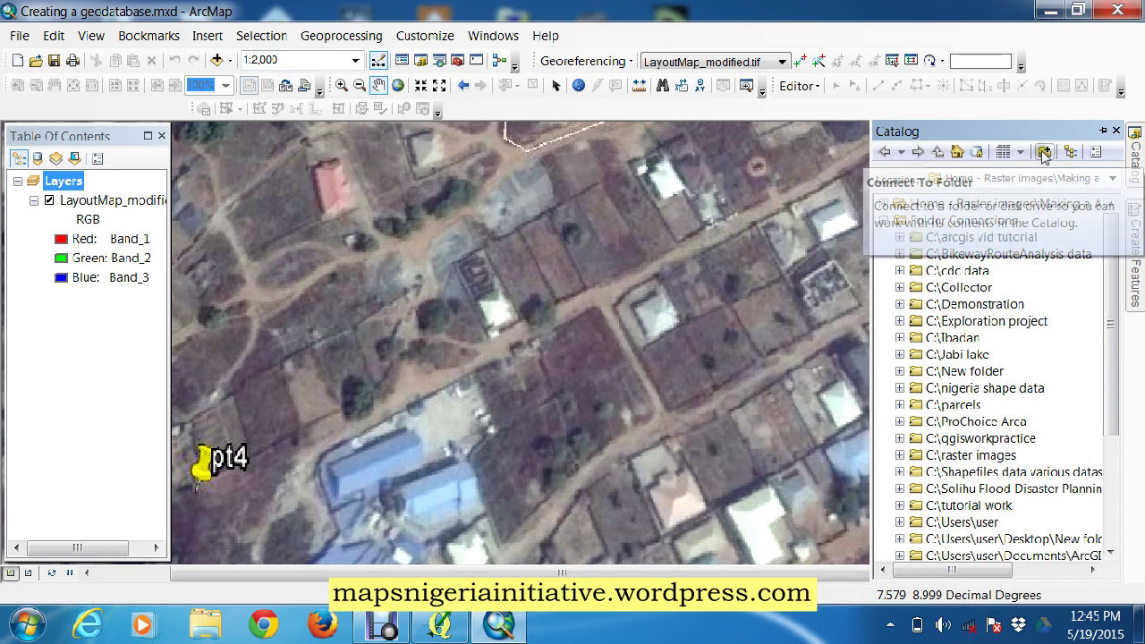
pyautogui.click(1043, 153)
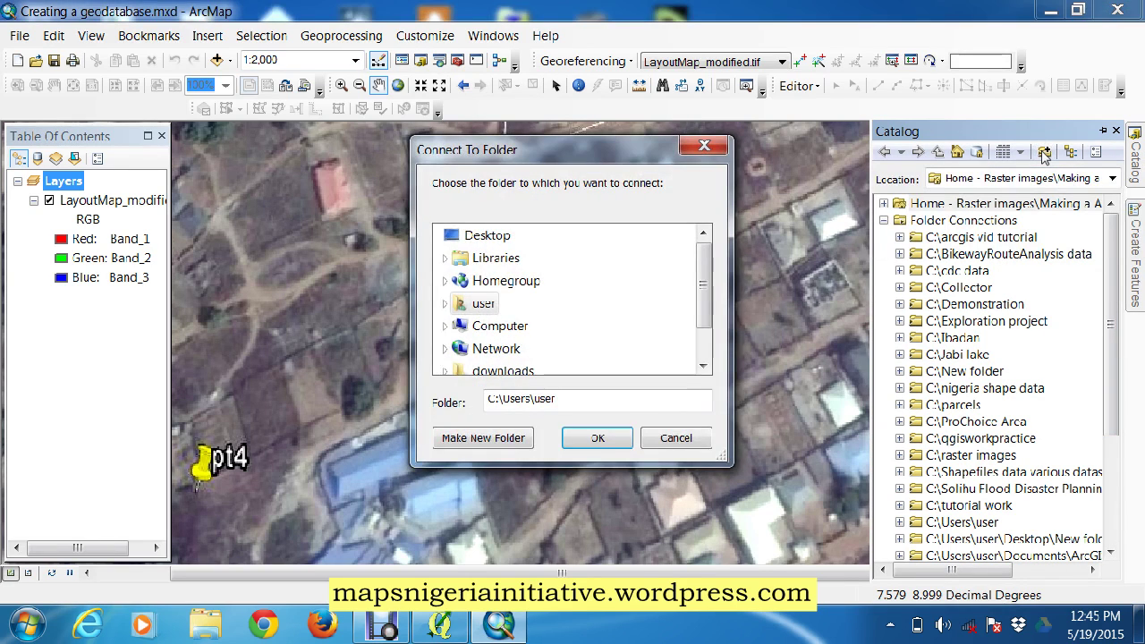
pyautogui.scroll(-1, 708, 329)
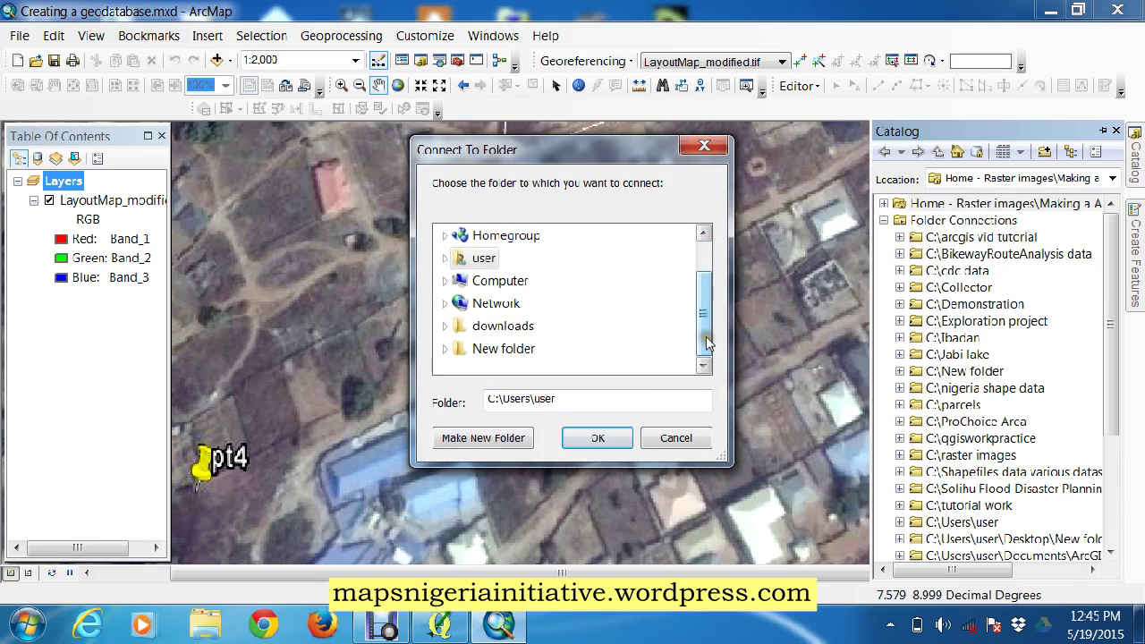
pyautogui.scroll(1, 702, 260)
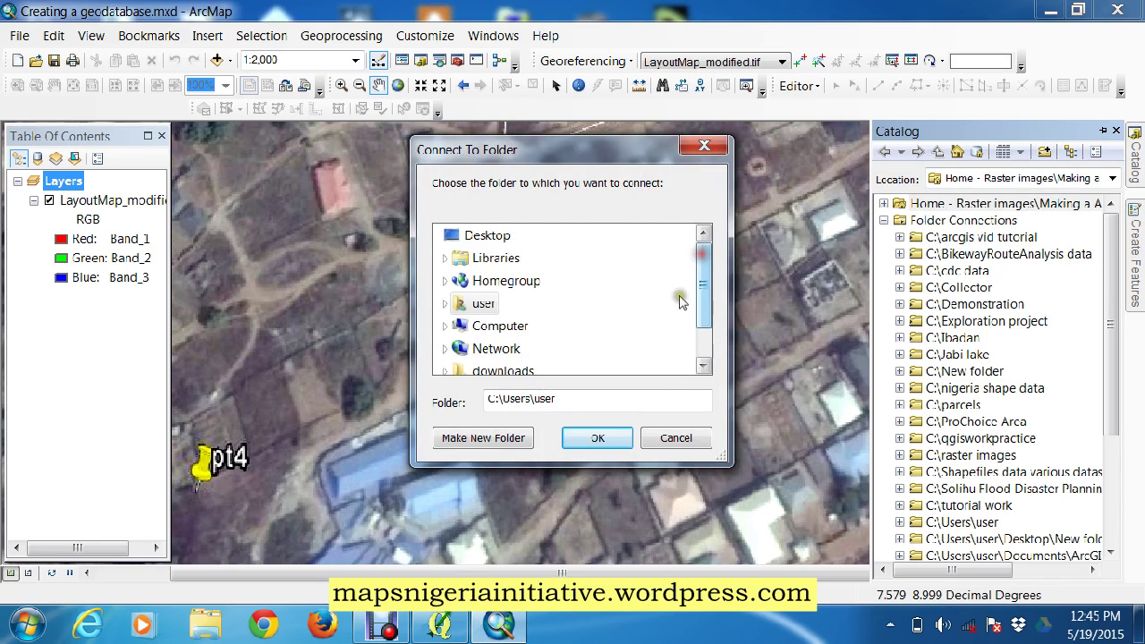
pyautogui.click(503, 328)
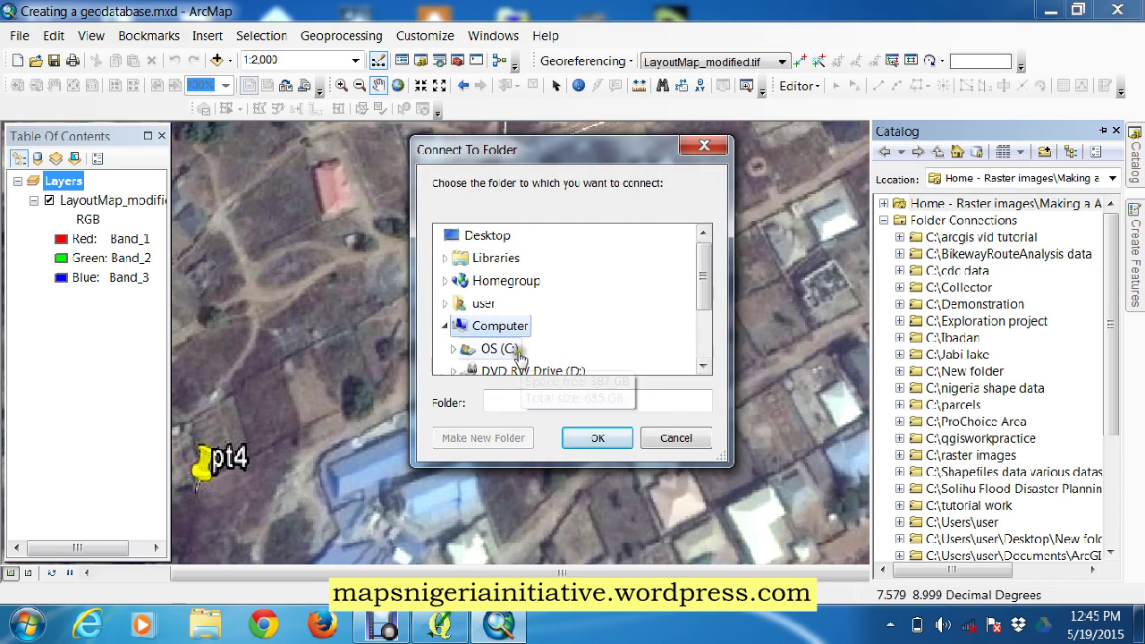
pyautogui.click(506, 349)
pyautogui.click(705, 333)
pyautogui.click(705, 333)
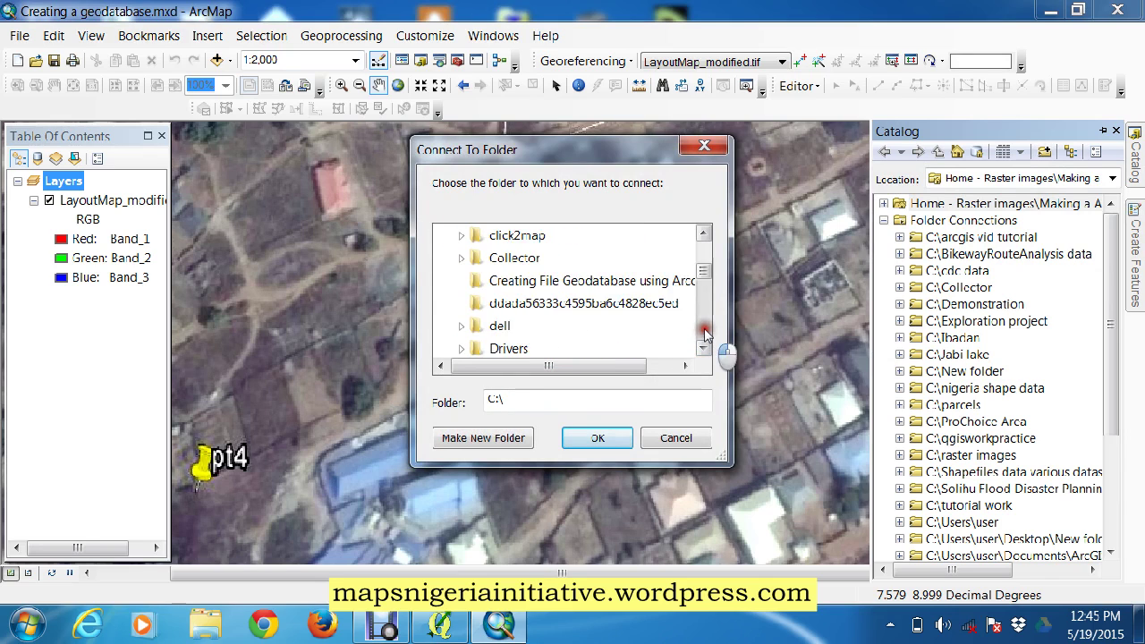
pyautogui.click(705, 333)
pyautogui.click(705, 333)
pyautogui.click(705, 333)
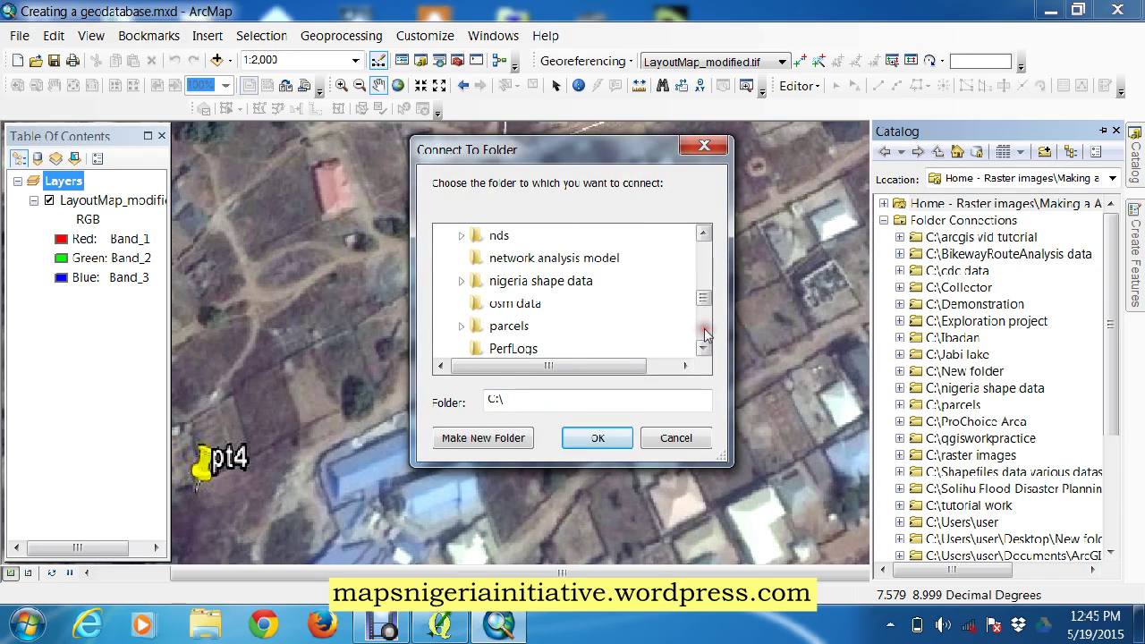
pyautogui.click(705, 333)
pyautogui.click(702, 258)
pyautogui.click(702, 257)
pyautogui.click(702, 258)
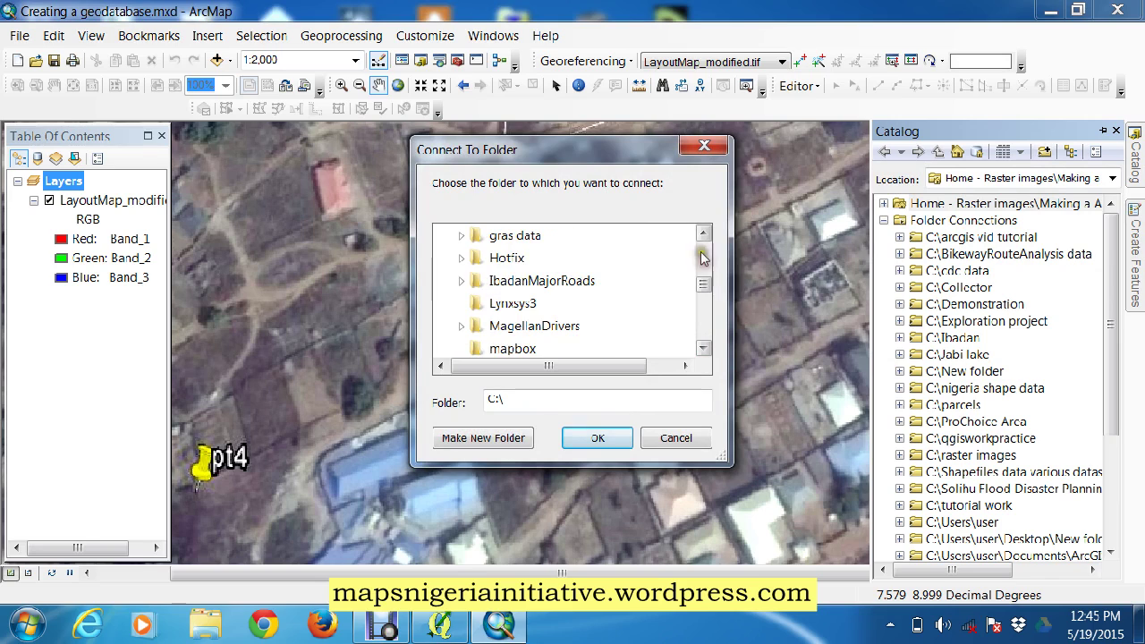
pyautogui.click(702, 256)
pyautogui.click(701, 258)
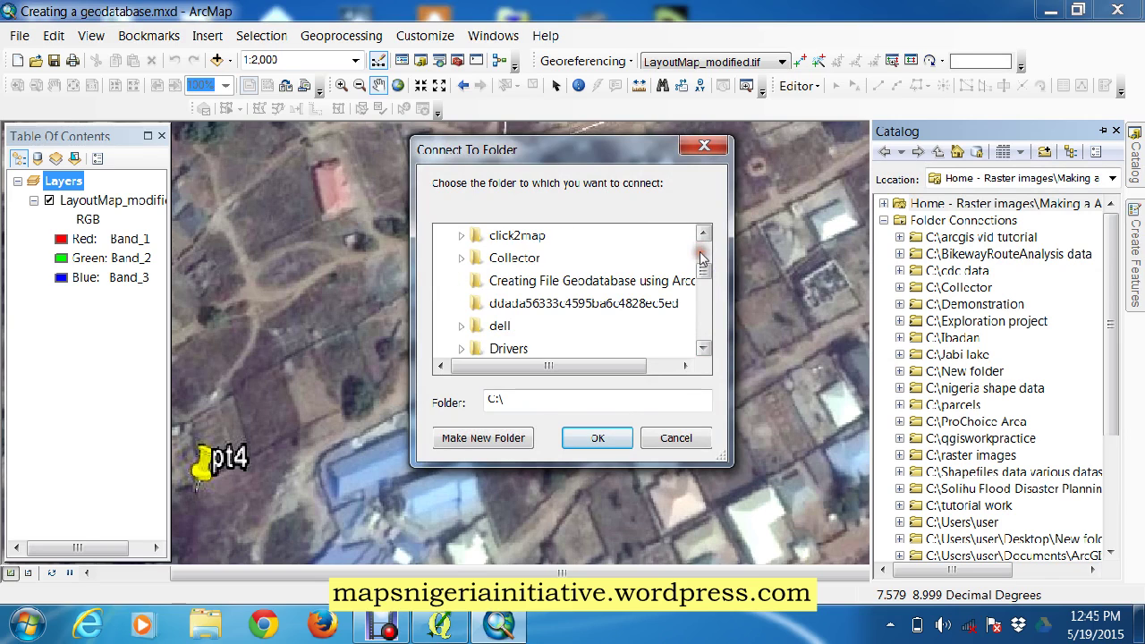
pyautogui.click(587, 282)
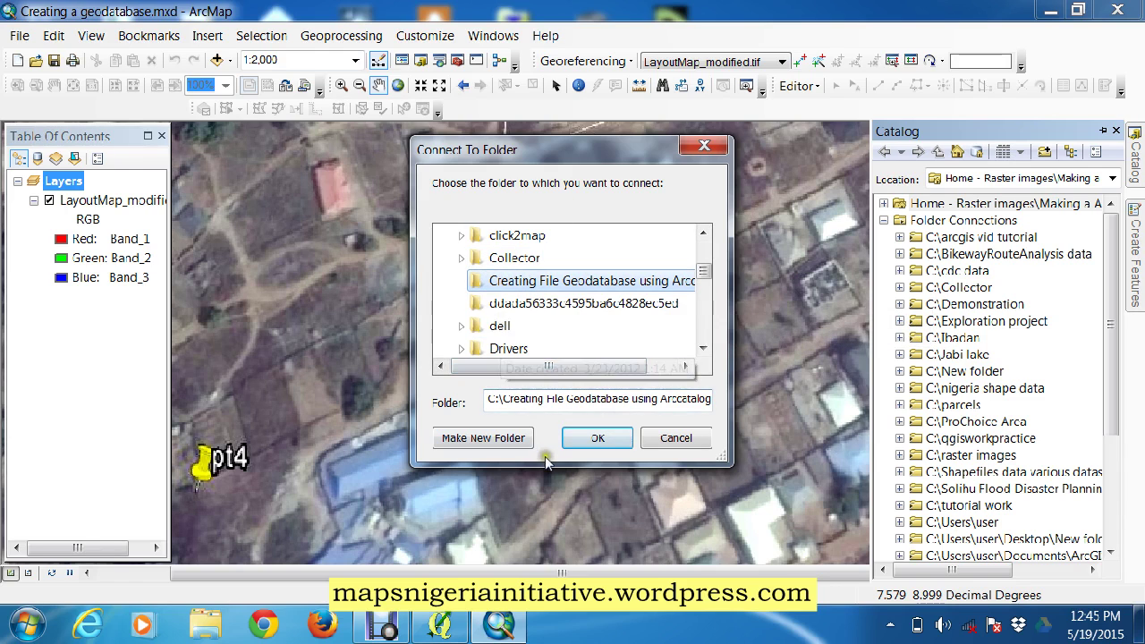
pyautogui.click(597, 437)
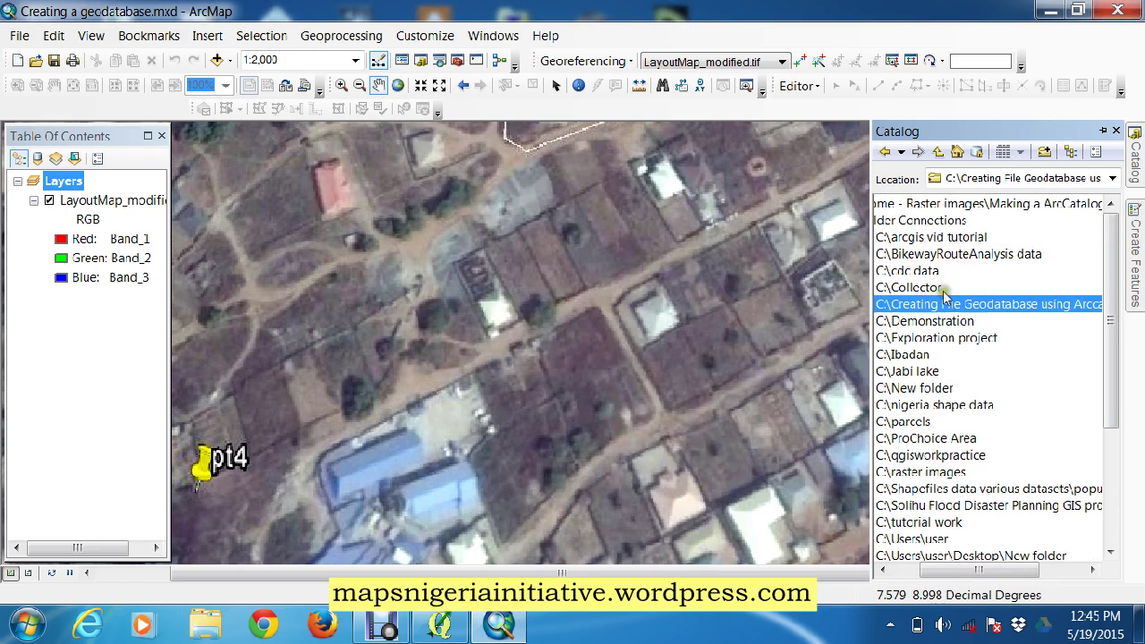
# - Create a file geodatabase named "Tree Project" in the "C:\Creating File Geodatabase using Arccatalog" folder
pyautogui.click(881, 569)
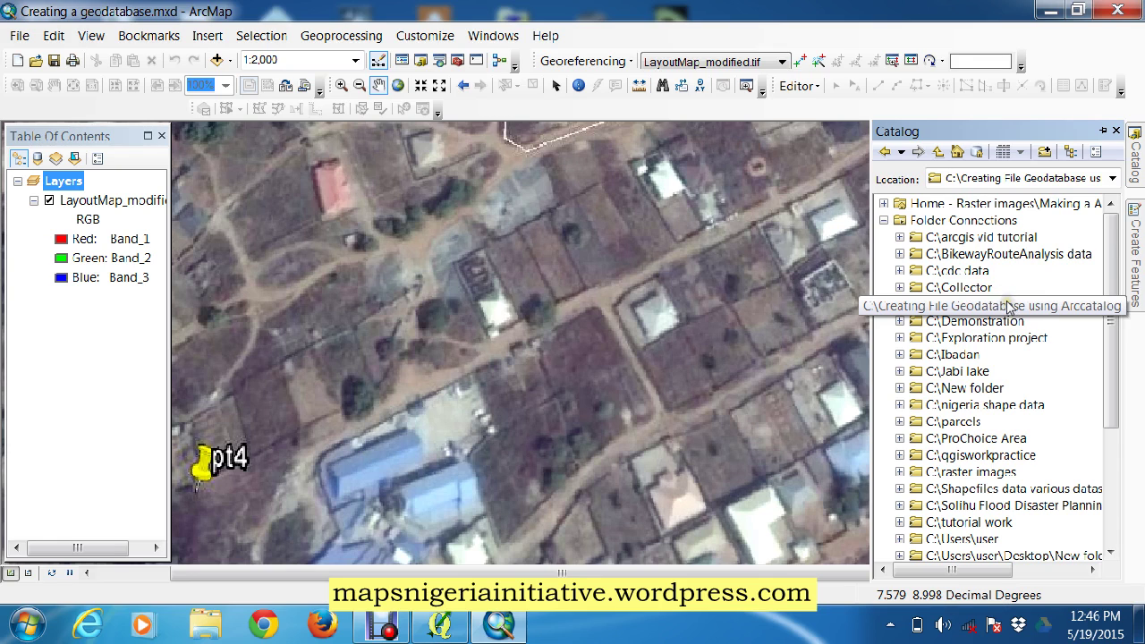
pyautogui.rightClick(1008, 306)
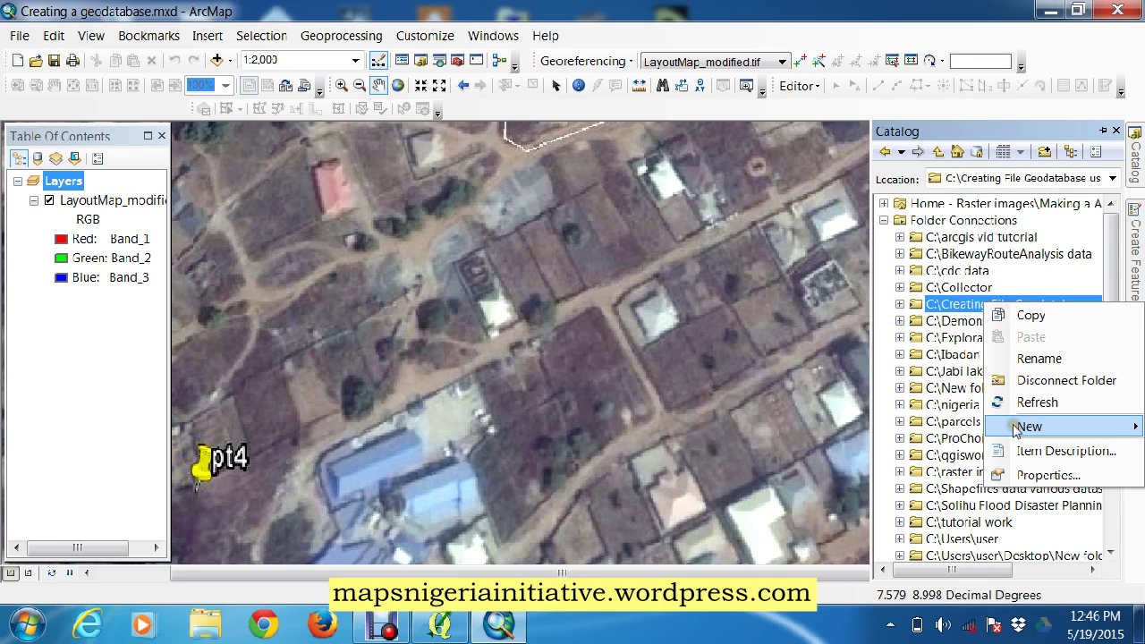
pyautogui.moveTo(1017, 430)
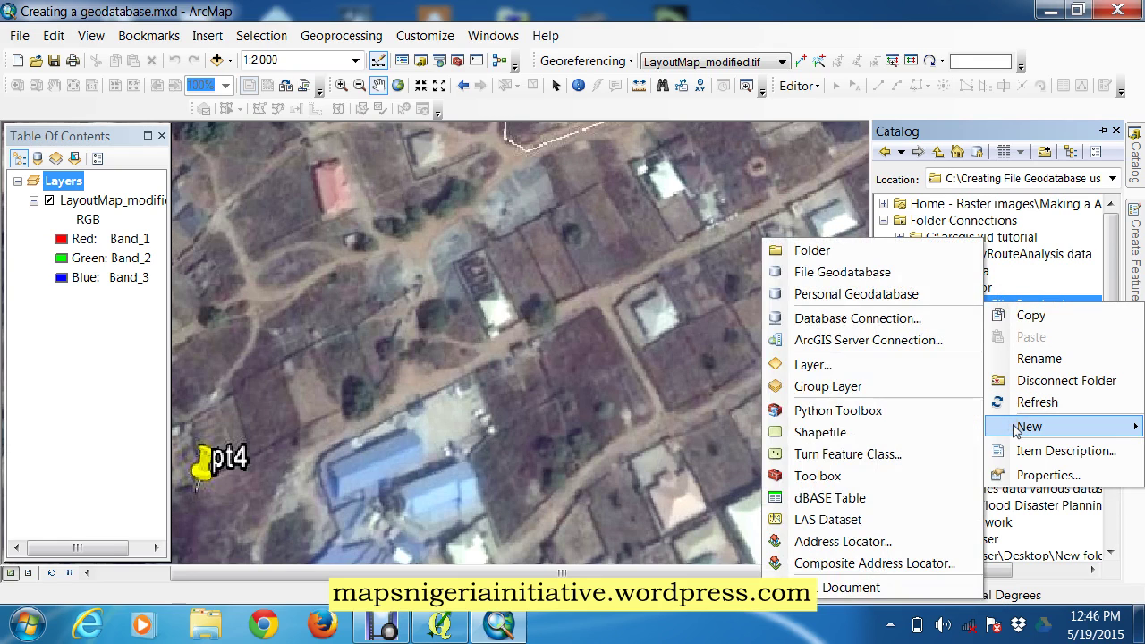
pyautogui.click(865, 276)
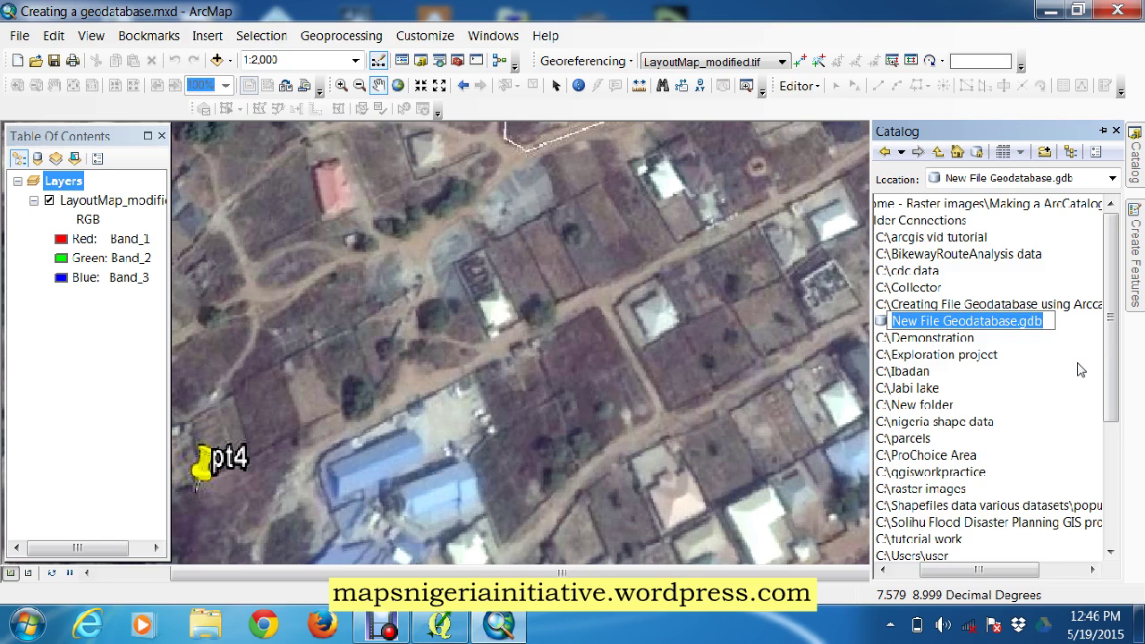
pyautogui.write('Tree ')
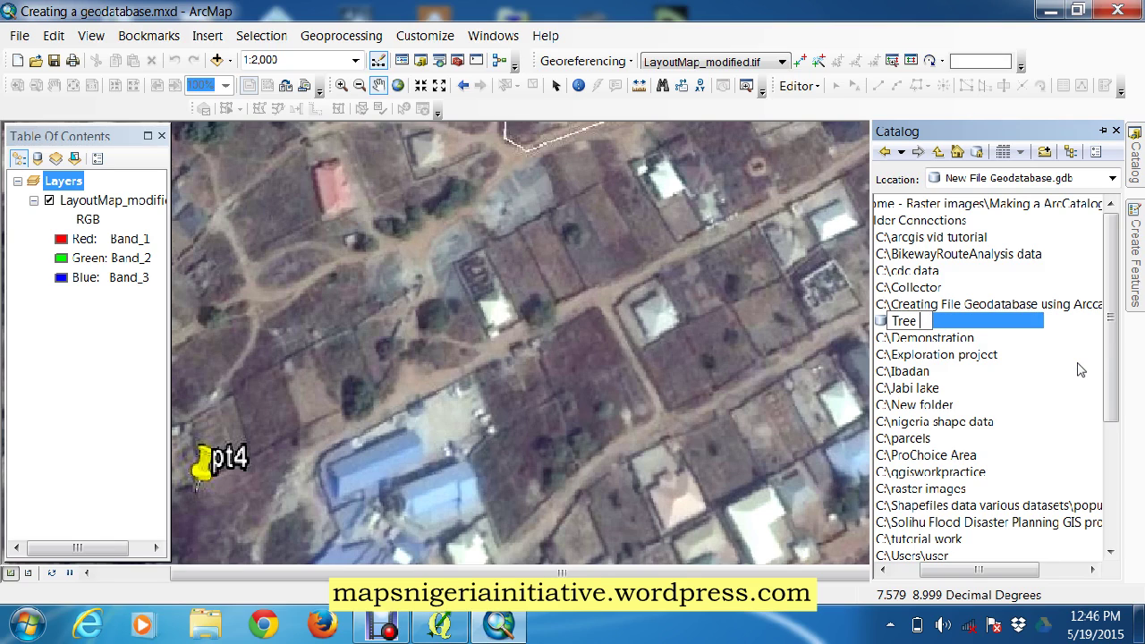
pyautogui.write('Project')
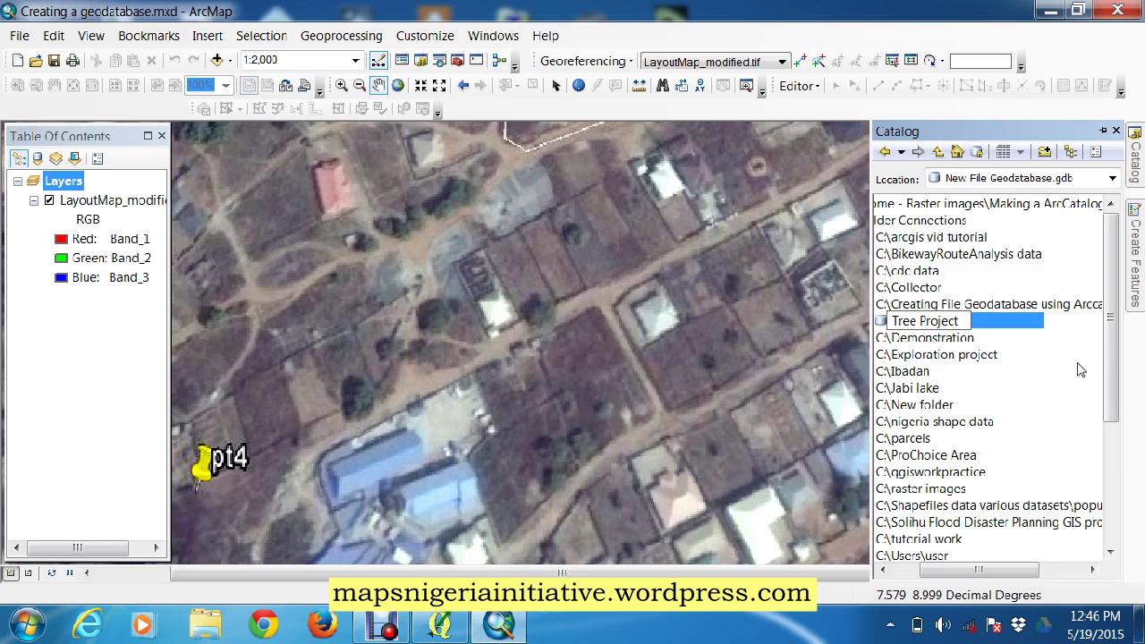
pyautogui.press('Return')
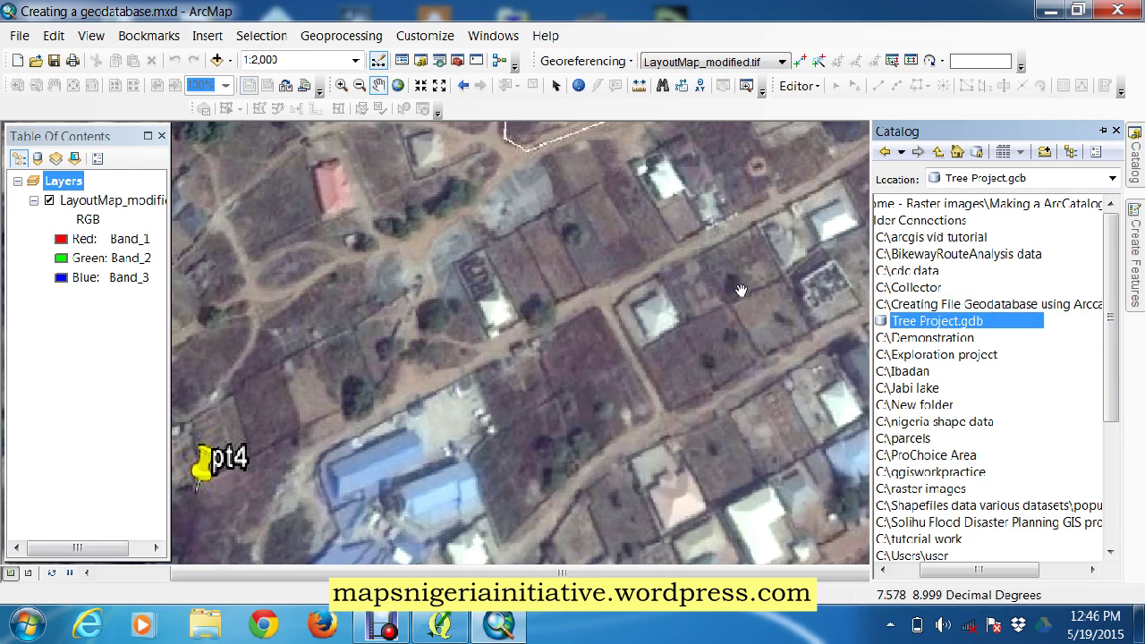
# - Start a new feature dataset named "Layout_Tree_Survey" in the Tree Project geodatabase
pyautogui.rightClick(965, 329)
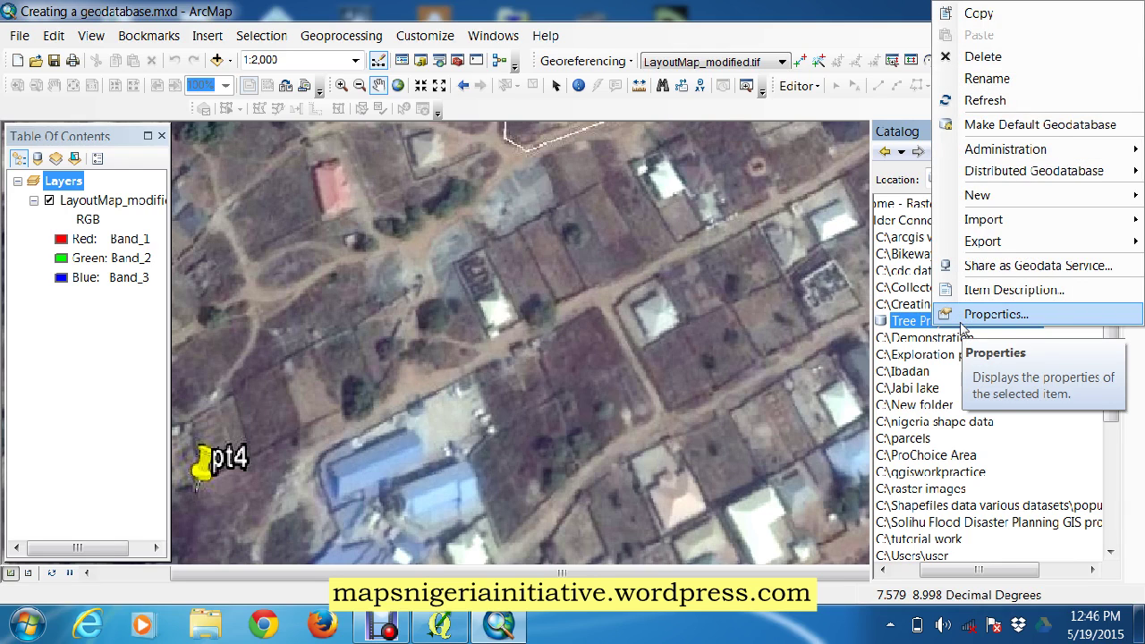
pyautogui.moveTo(983, 196)
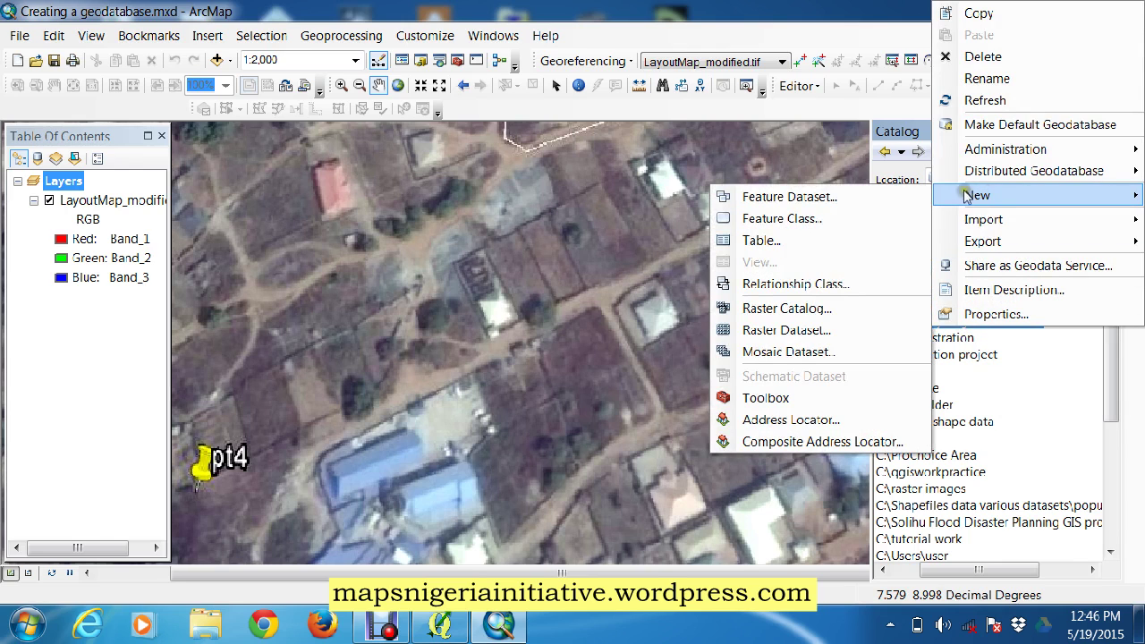
pyautogui.click(791, 198)
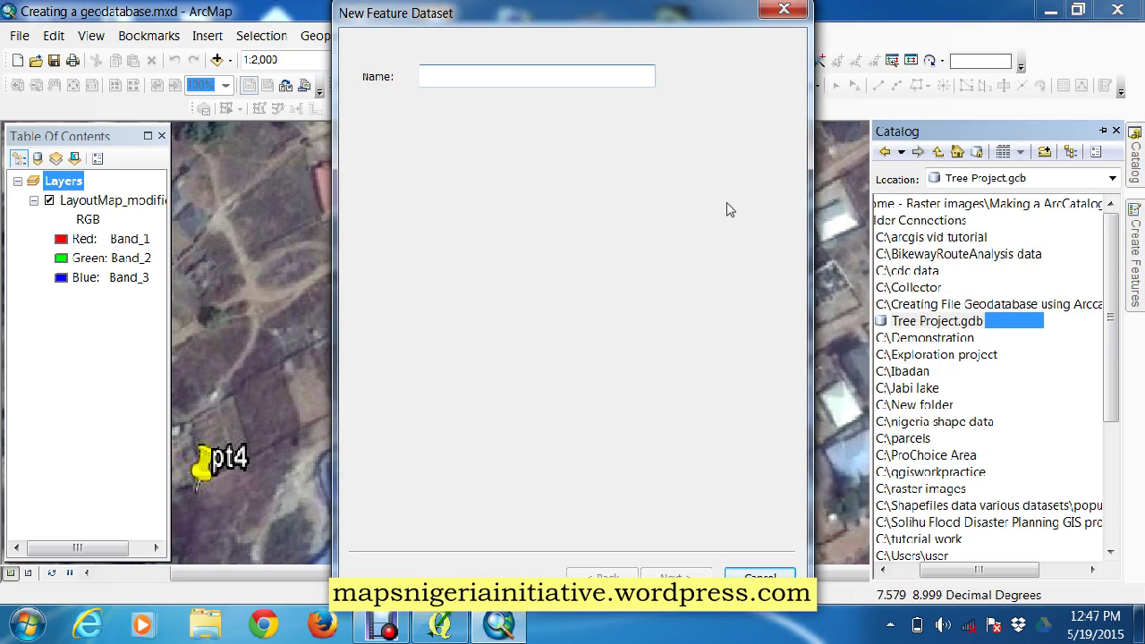
pyautogui.write('Layout_Survey')
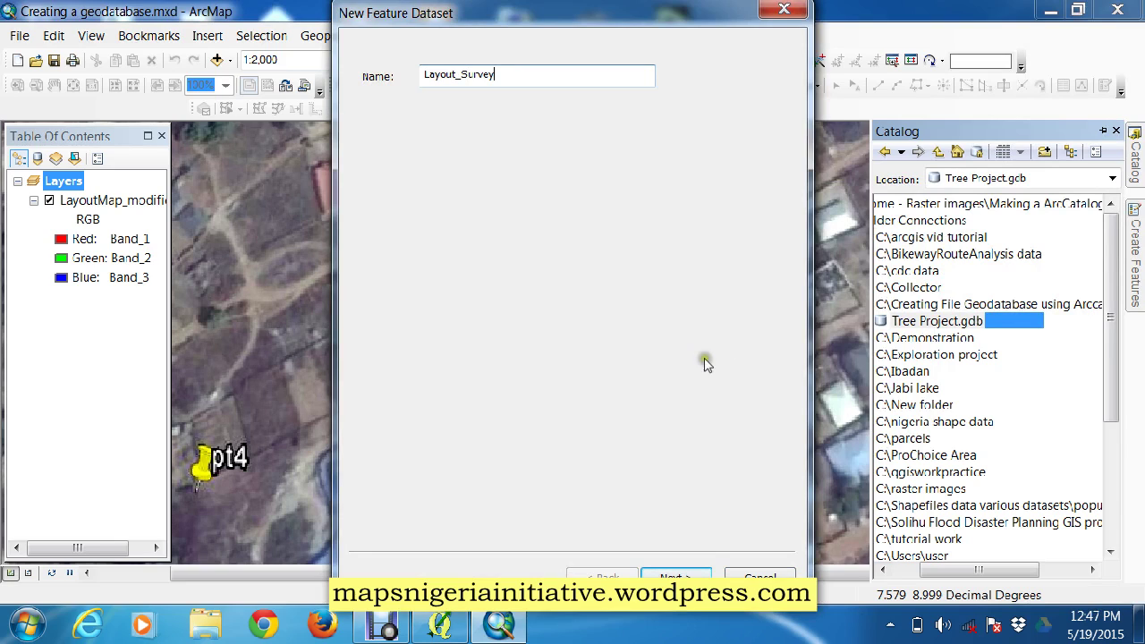
pyautogui.click(460, 74)
pyautogui.write('Tree_')
pyautogui.click(676, 576)
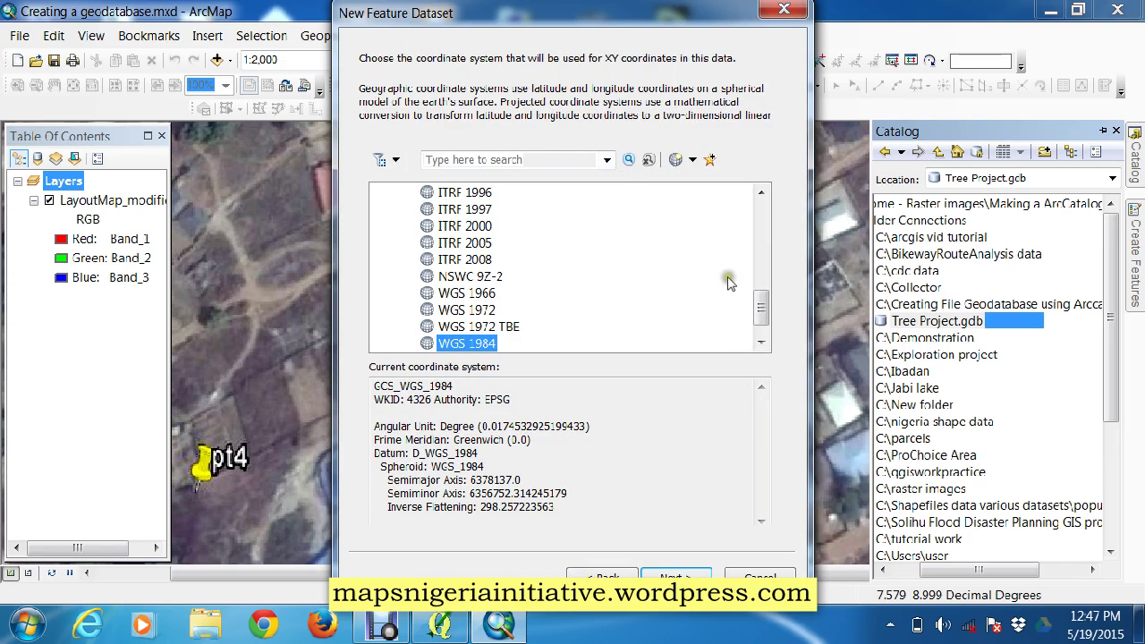
# - Examine the list of geographic and projected coordinate systems available for the dataset's XY coordinates
pyautogui.click(762, 336)
pyautogui.click(761, 336)
pyautogui.click(759, 193)
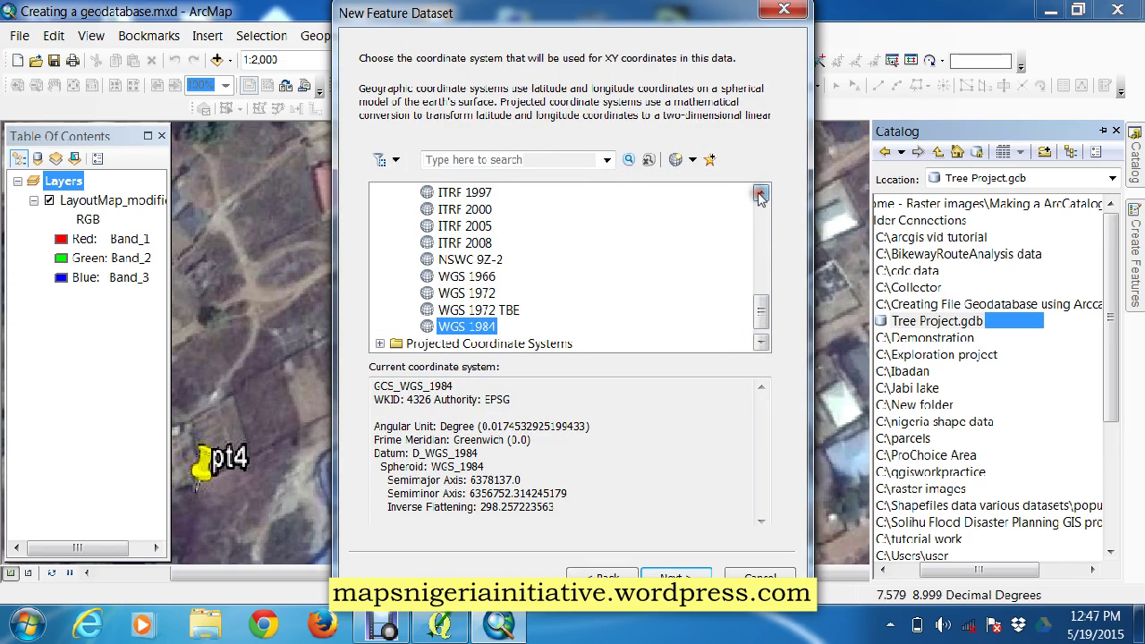
pyautogui.click(760, 194)
pyautogui.click(761, 234)
pyautogui.click(761, 234)
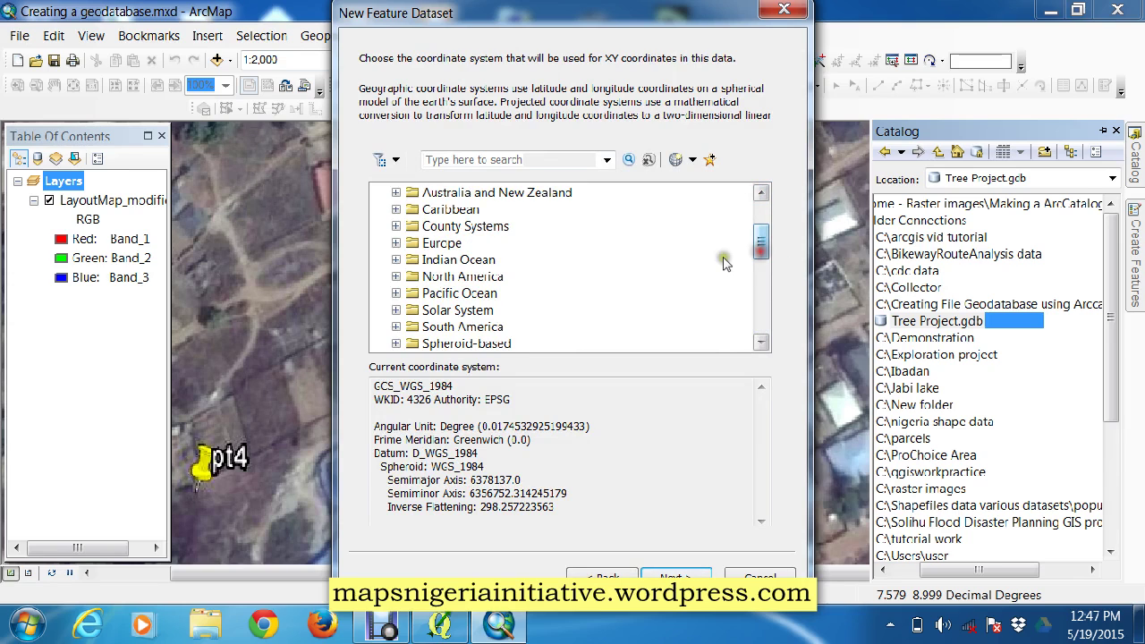
pyautogui.click(759, 204)
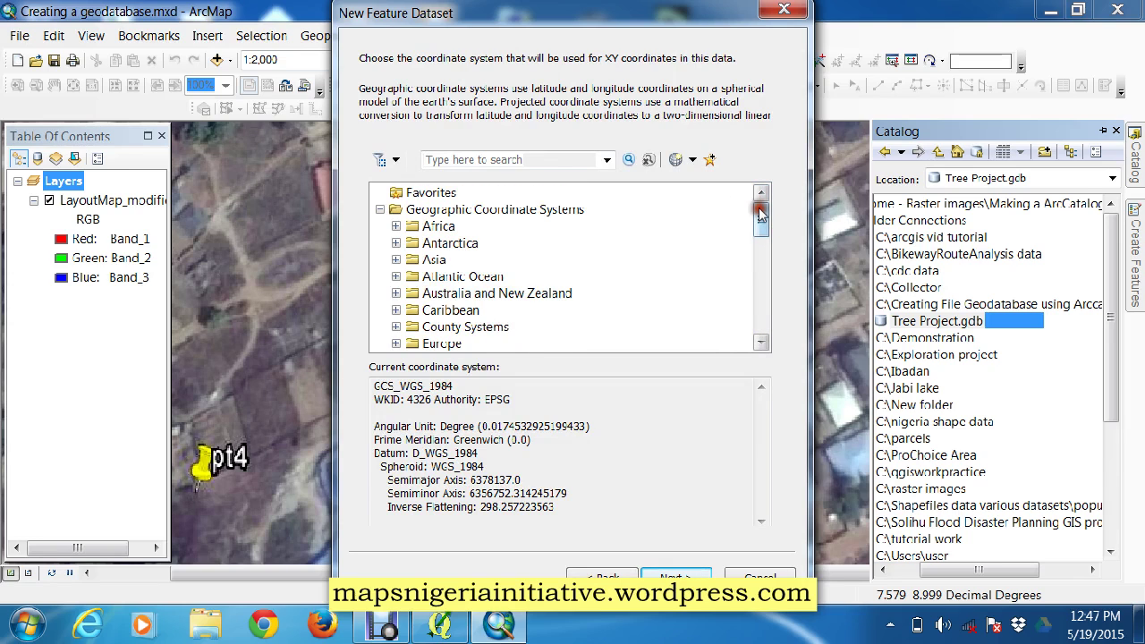
pyautogui.click(758, 302)
pyautogui.click(758, 302)
pyautogui.click(762, 332)
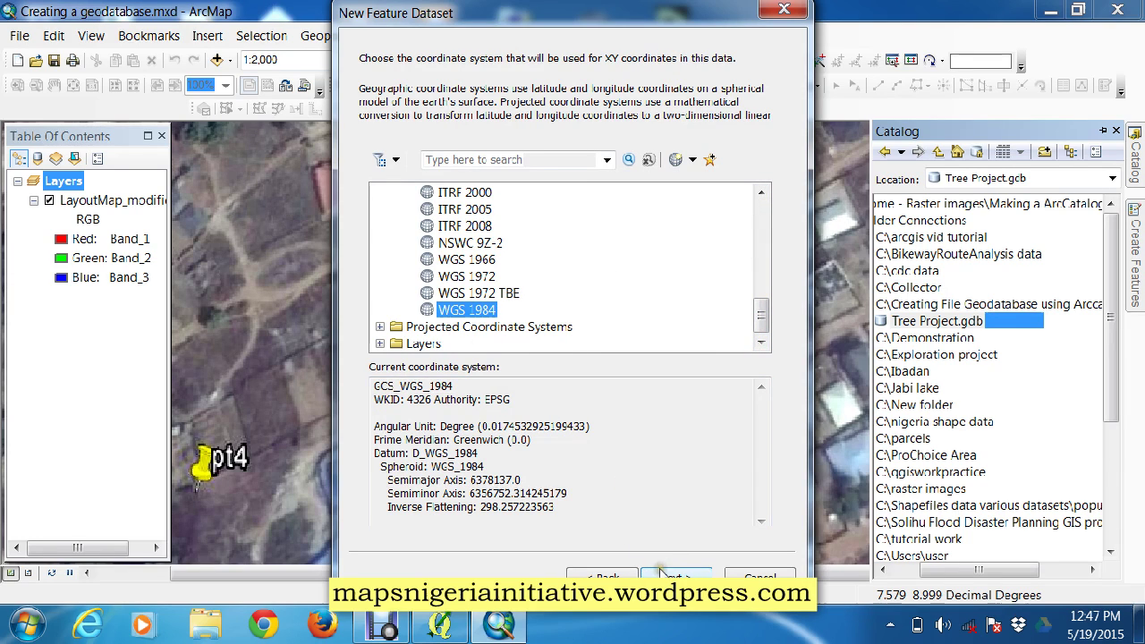
pyautogui.scroll(3, 761, 217)
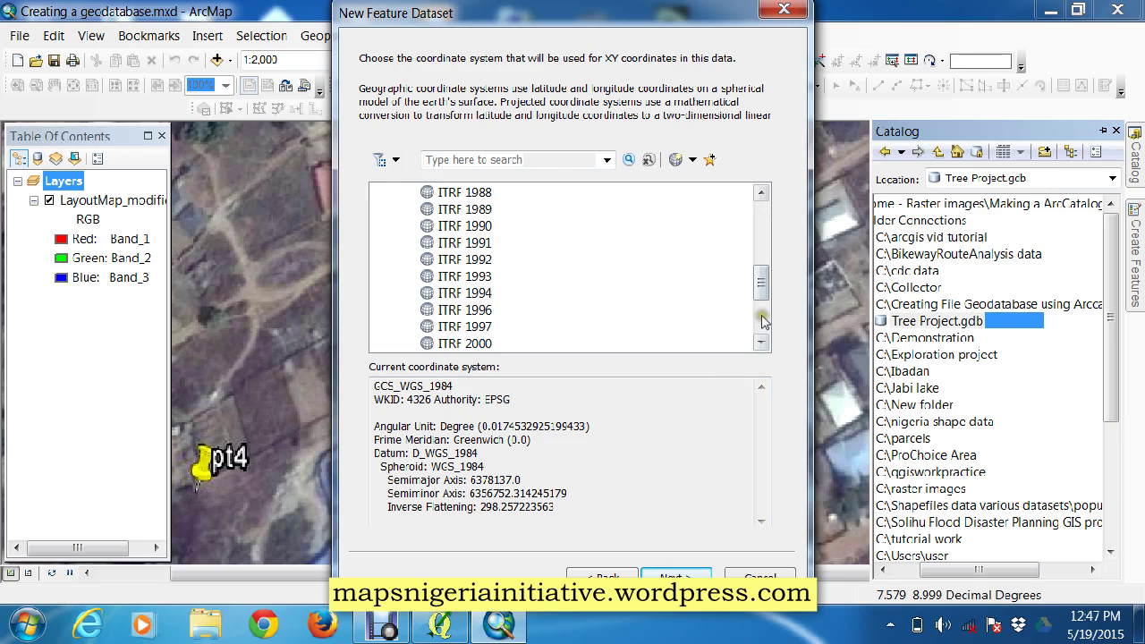
pyautogui.scroll(-3, 761, 319)
# - Finish the feature dataset with WGS 1984 for XY, no vertical coordinate system and the default tolerances
pyautogui.click(675, 577)
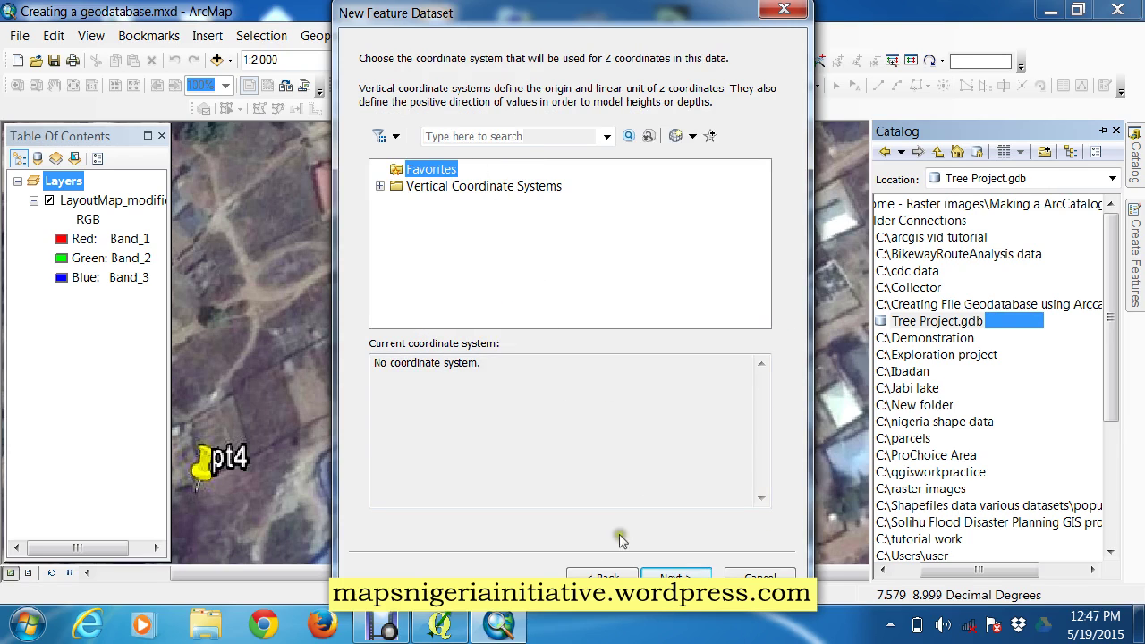
pyautogui.click(666, 577)
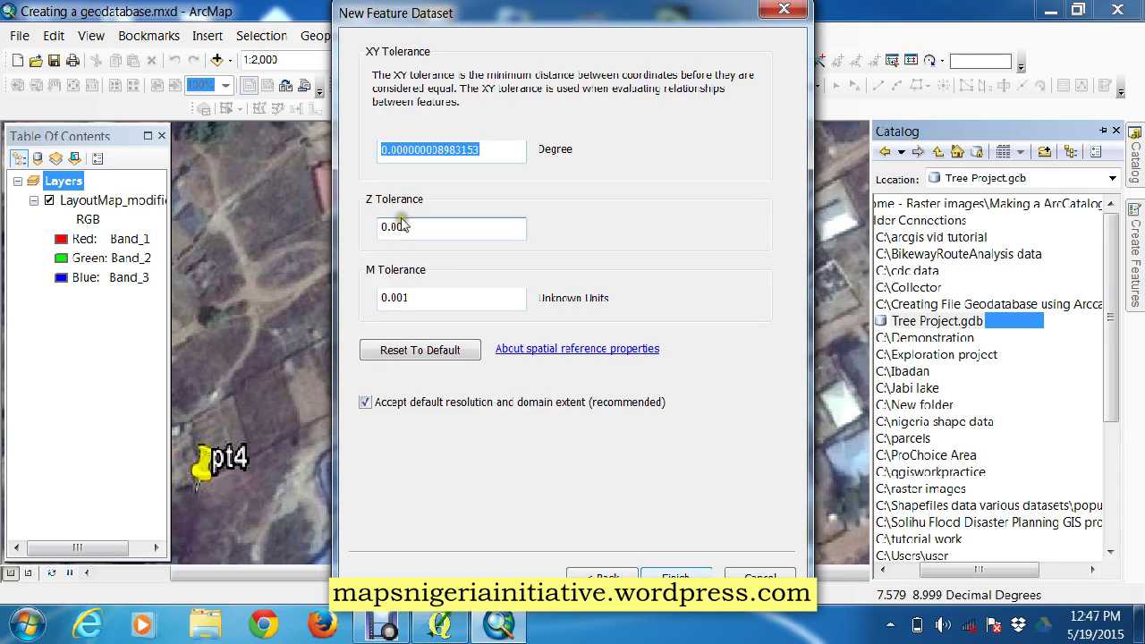
pyautogui.click(676, 577)
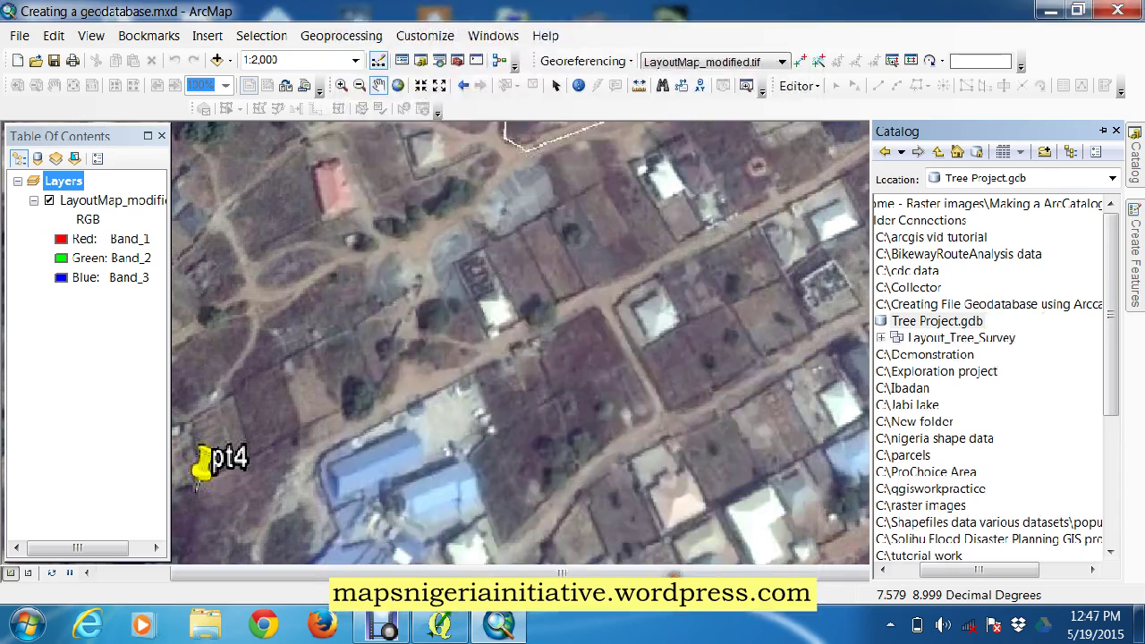
# - Set up a point feature class named "Trees" in the Layout_Tree_Survey dataset with the default storage configuration
pyautogui.click(933, 340)
pyautogui.click(895, 569)
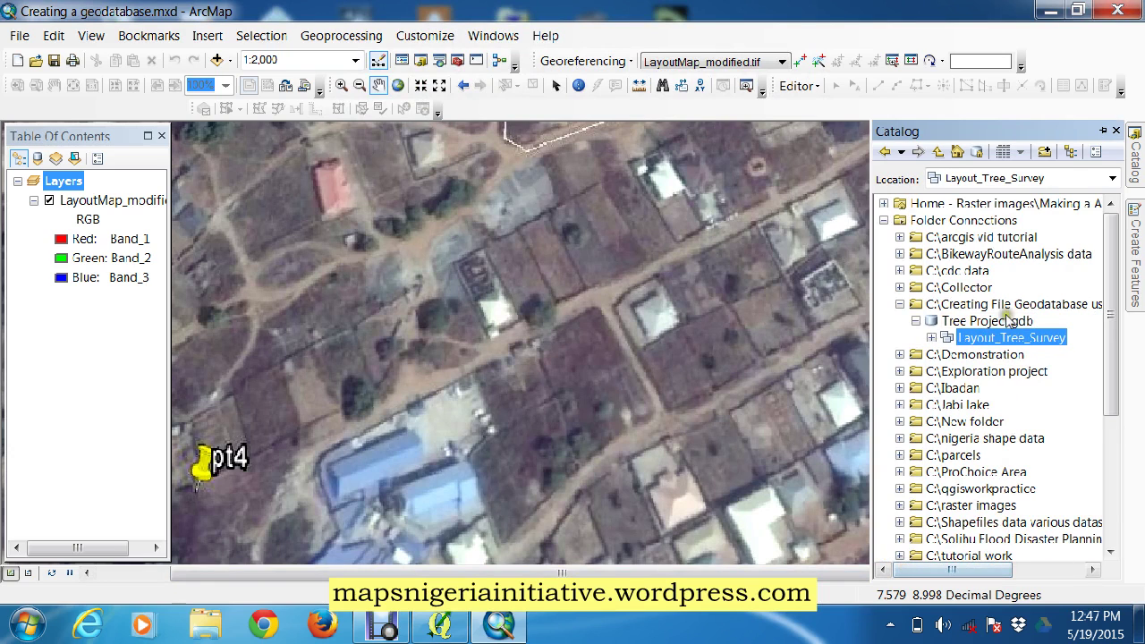
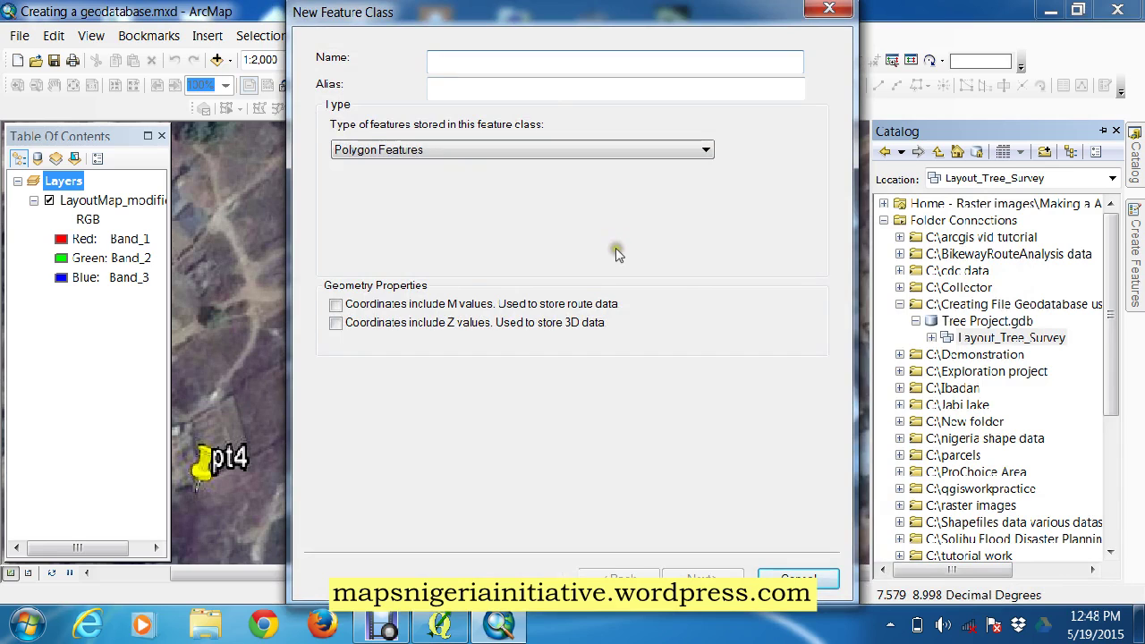
pyautogui.write('ree')
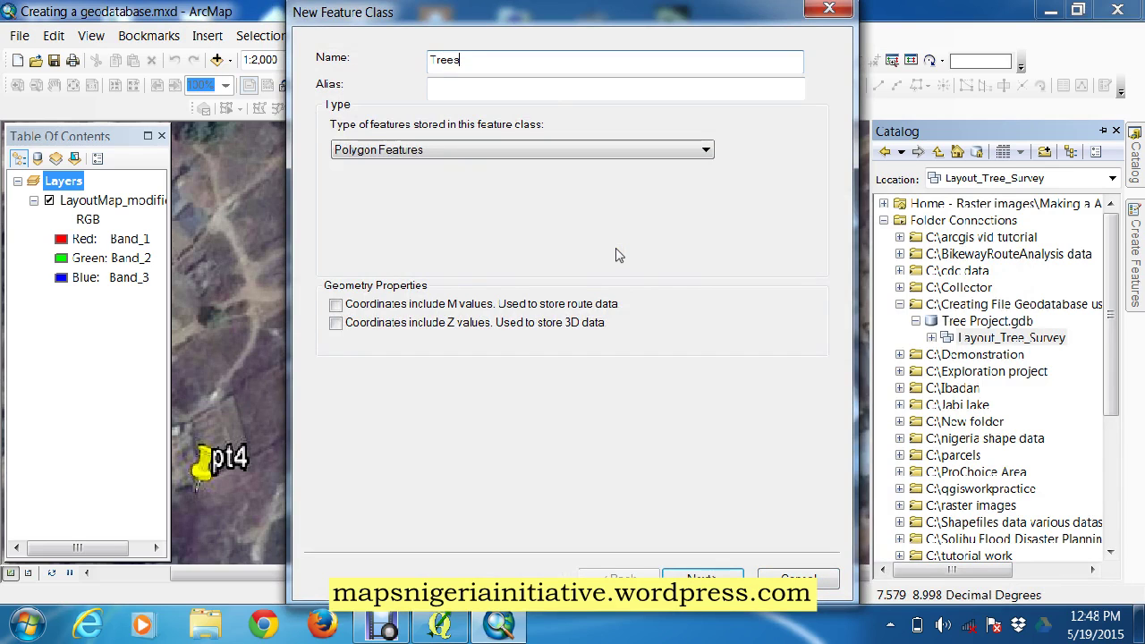
pyautogui.write('s')
pyautogui.click(689, 148)
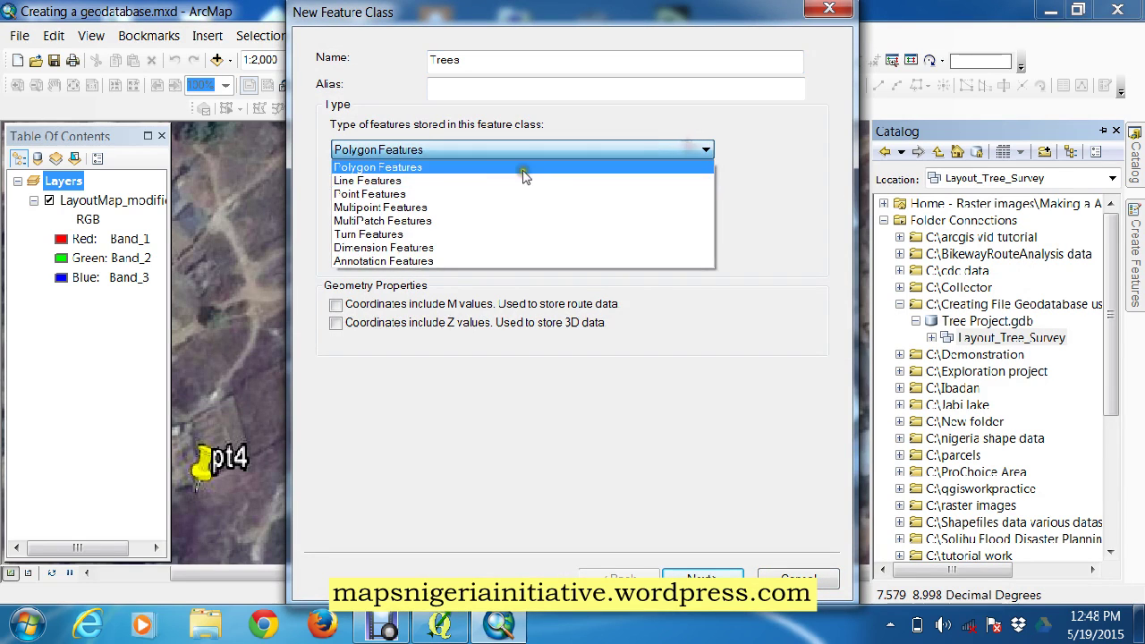
pyautogui.click(438, 194)
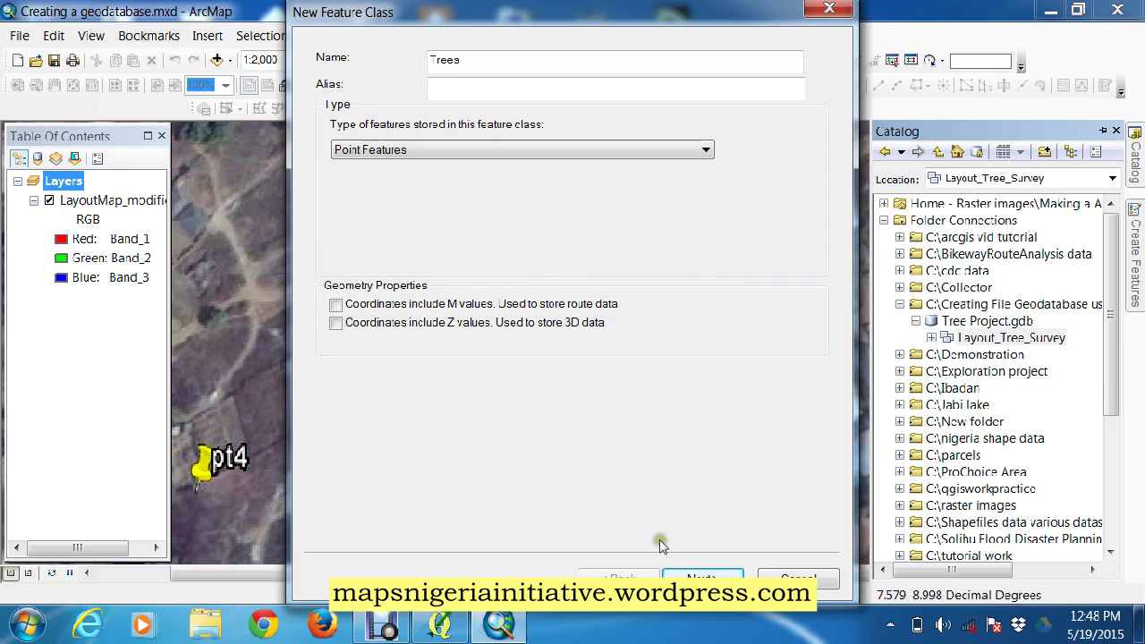
pyautogui.click(679, 572)
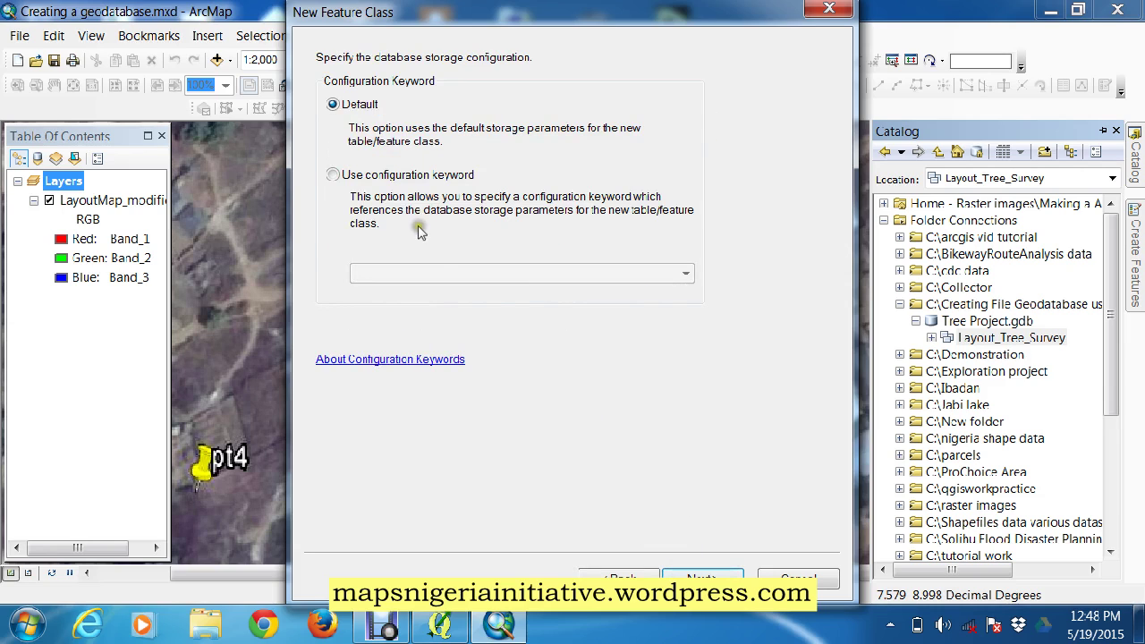
pyautogui.click(702, 577)
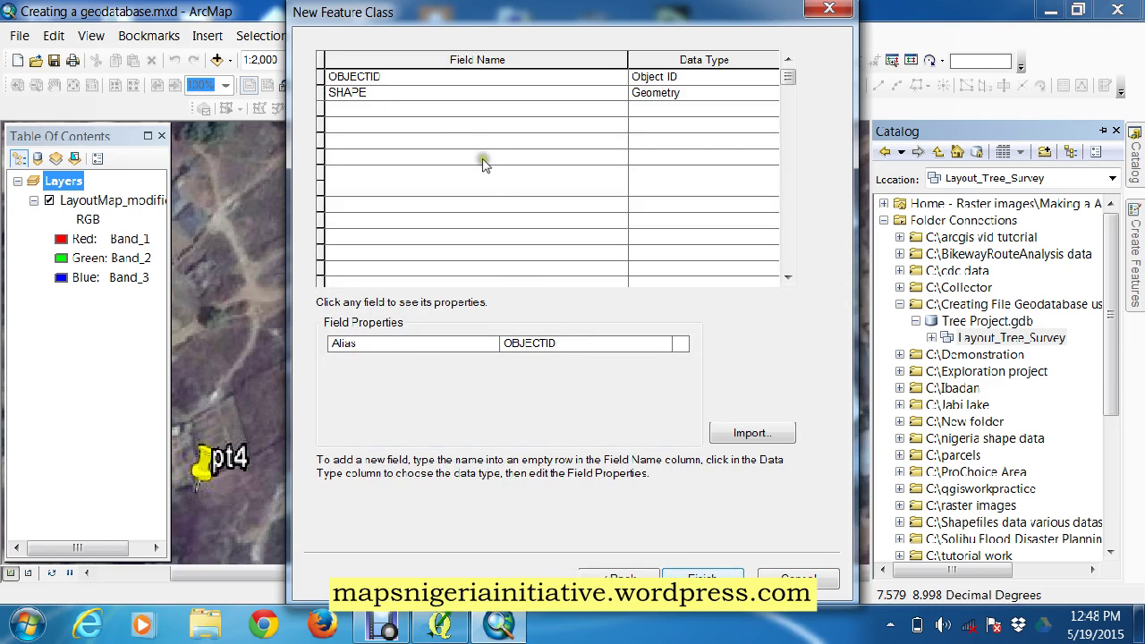
# - Add a Text field named "Type" to the Trees feature class and finish creating it
pyautogui.click(447, 109)
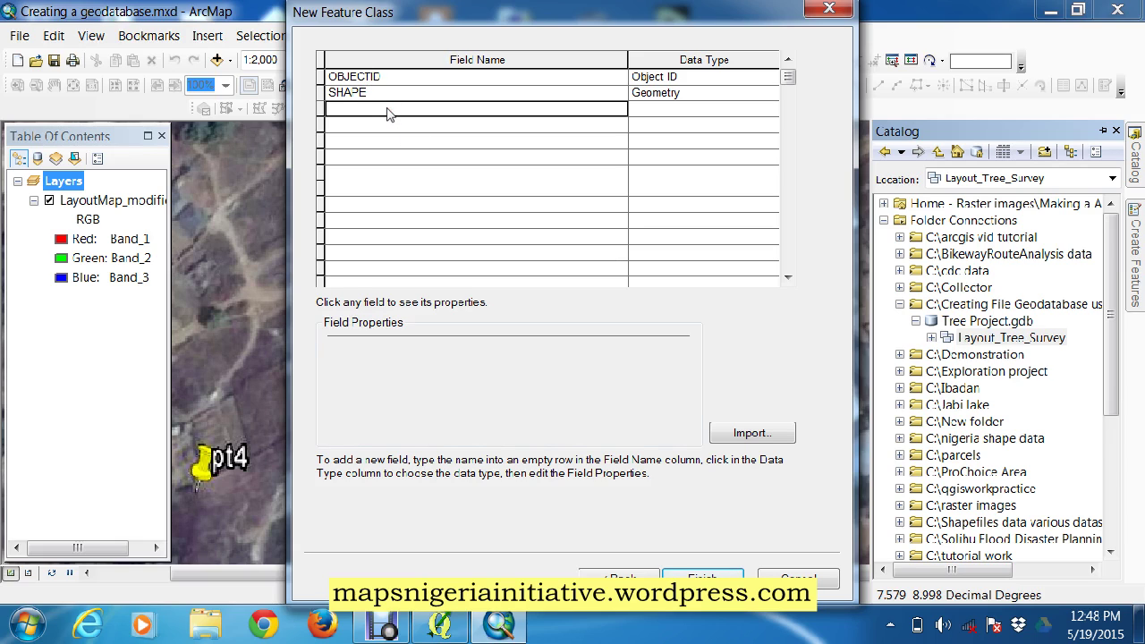
pyautogui.write('Type')
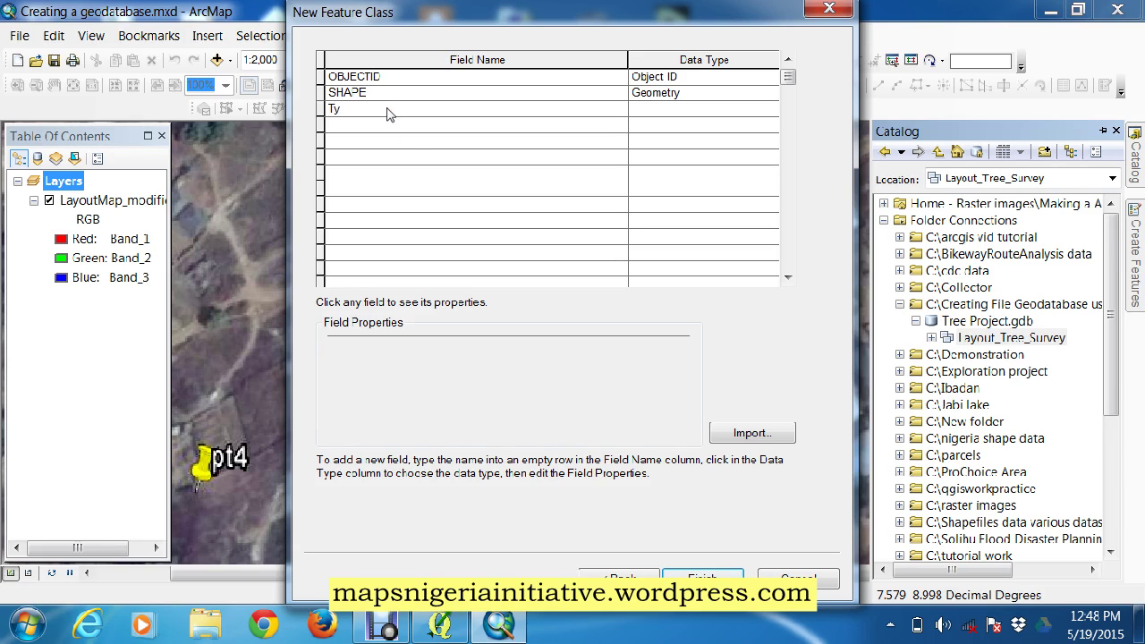
pyautogui.click(640, 110)
pyautogui.click(650, 181)
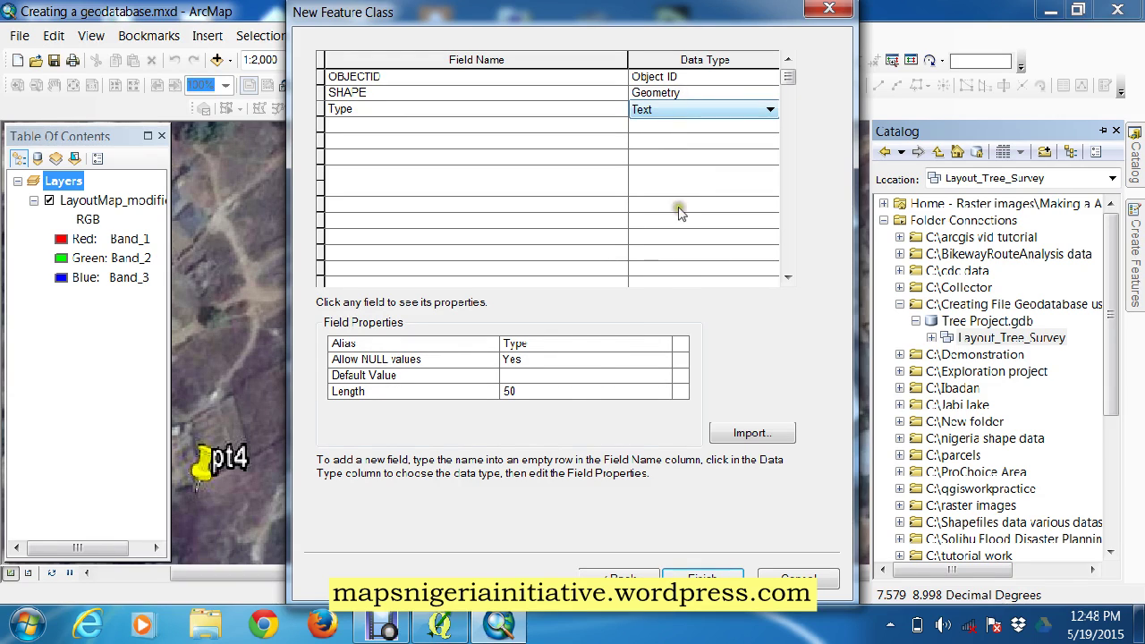
pyautogui.click(507, 399)
pyautogui.click(680, 574)
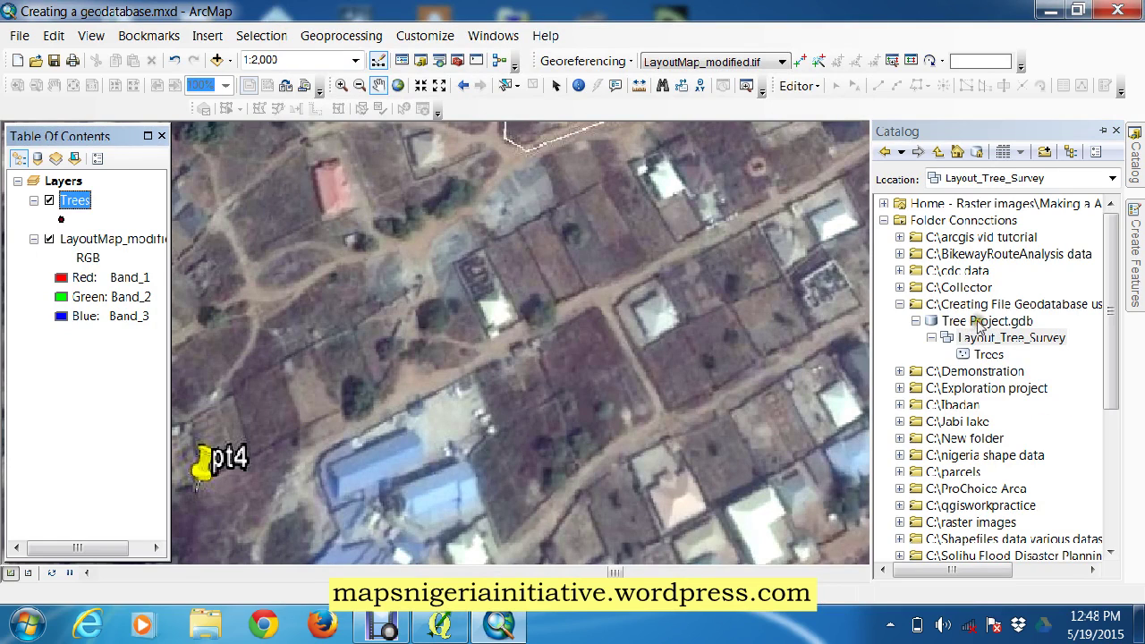
# - Set up a polygon feature class named "Parcel" in the Layout_Tree_Survey dataset with the default storage configuration
pyautogui.click(986, 356)
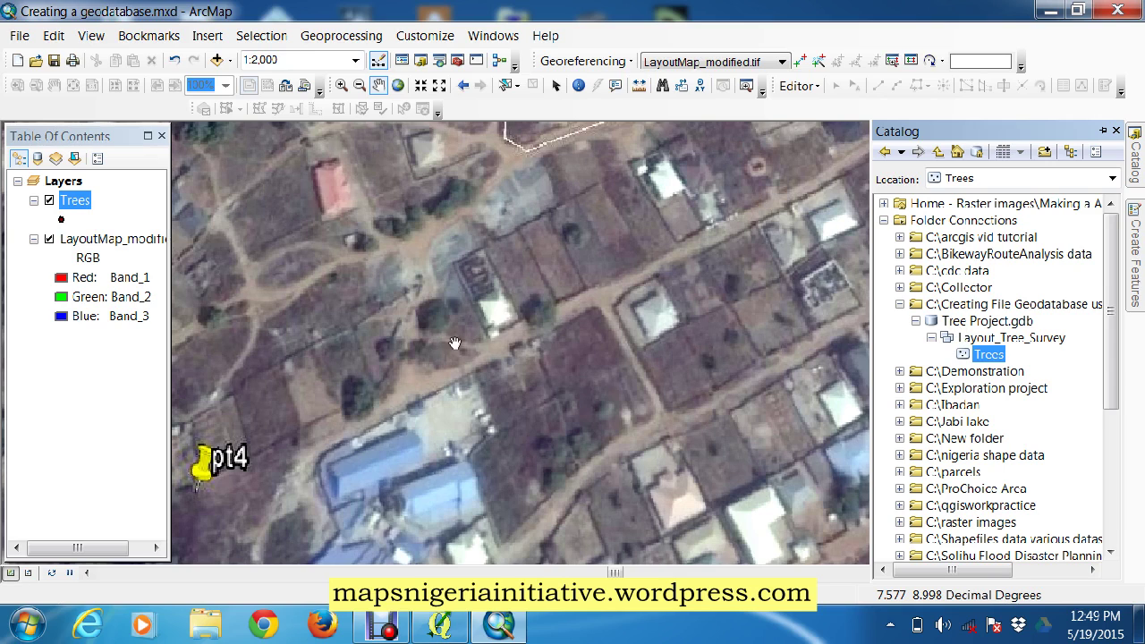
pyautogui.click(975, 337)
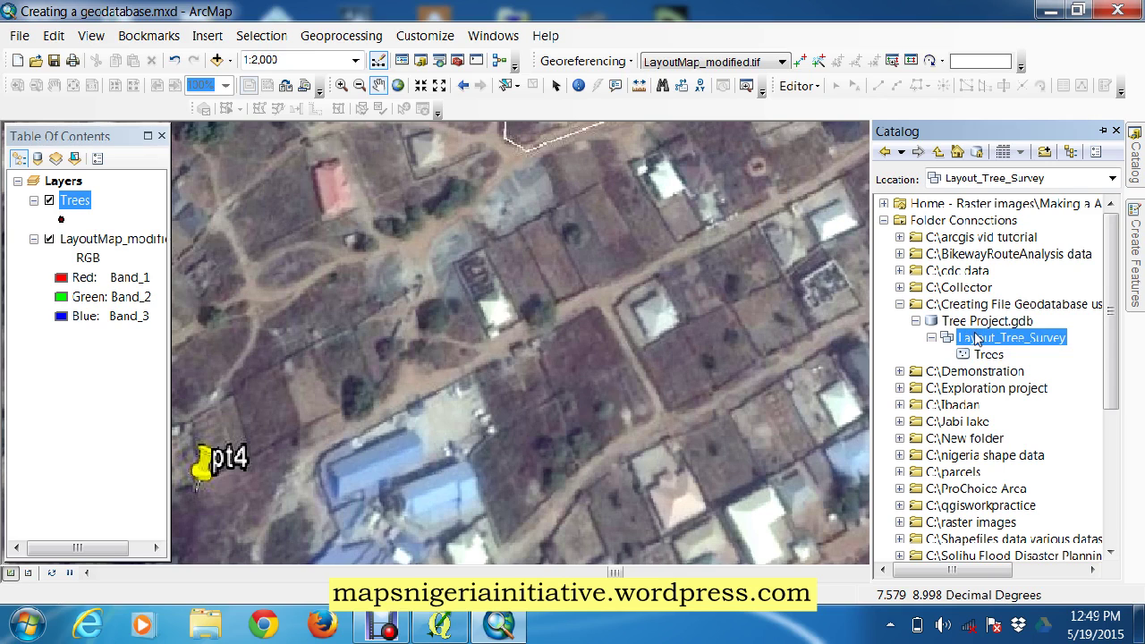
pyautogui.rightClick(975, 338)
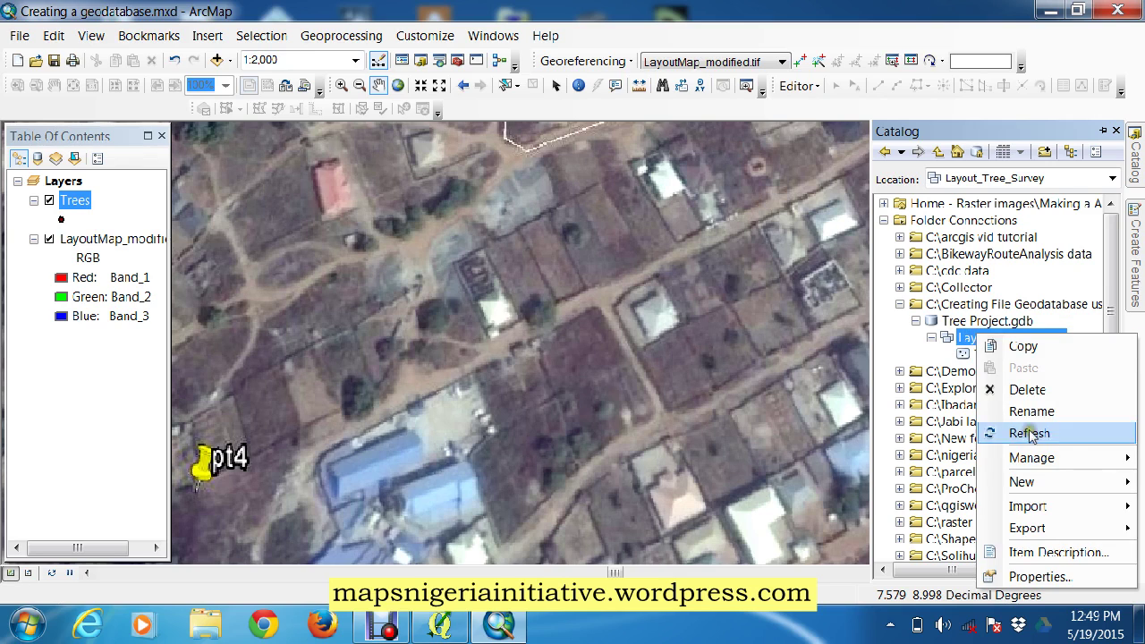
pyautogui.moveTo(1025, 483)
pyautogui.click(895, 454)
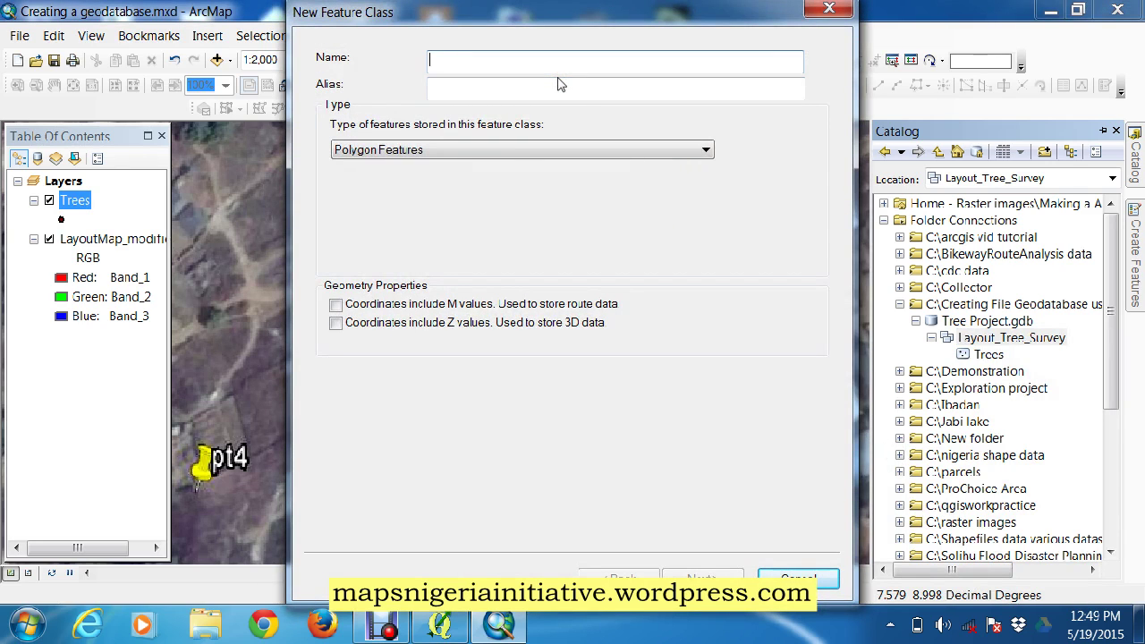
pyautogui.write('Parcel')
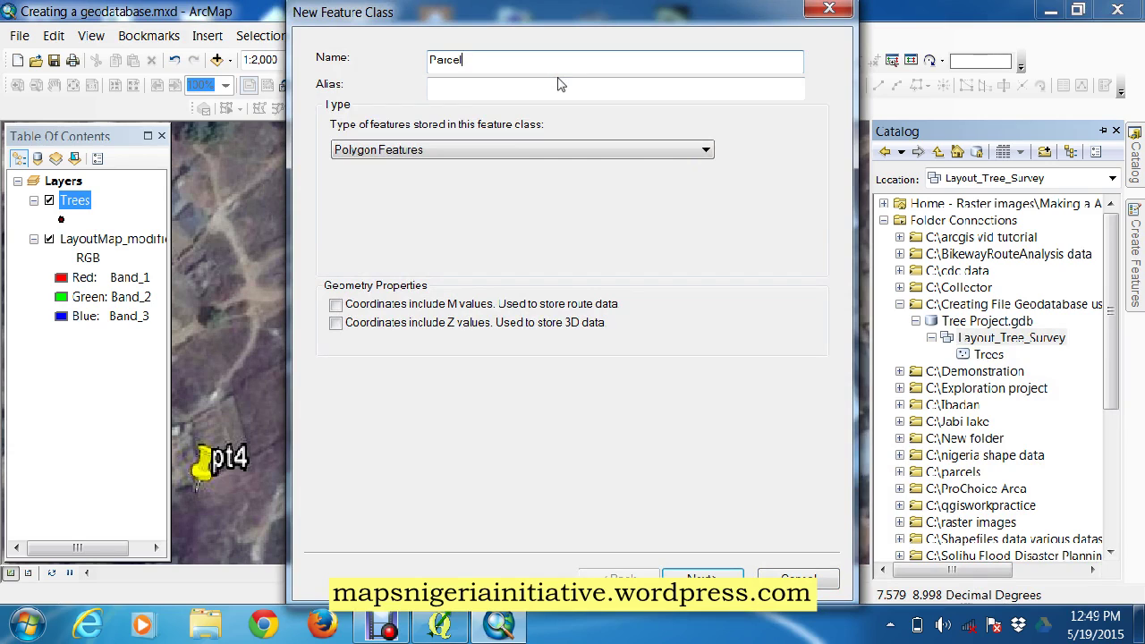
pyautogui.click(696, 150)
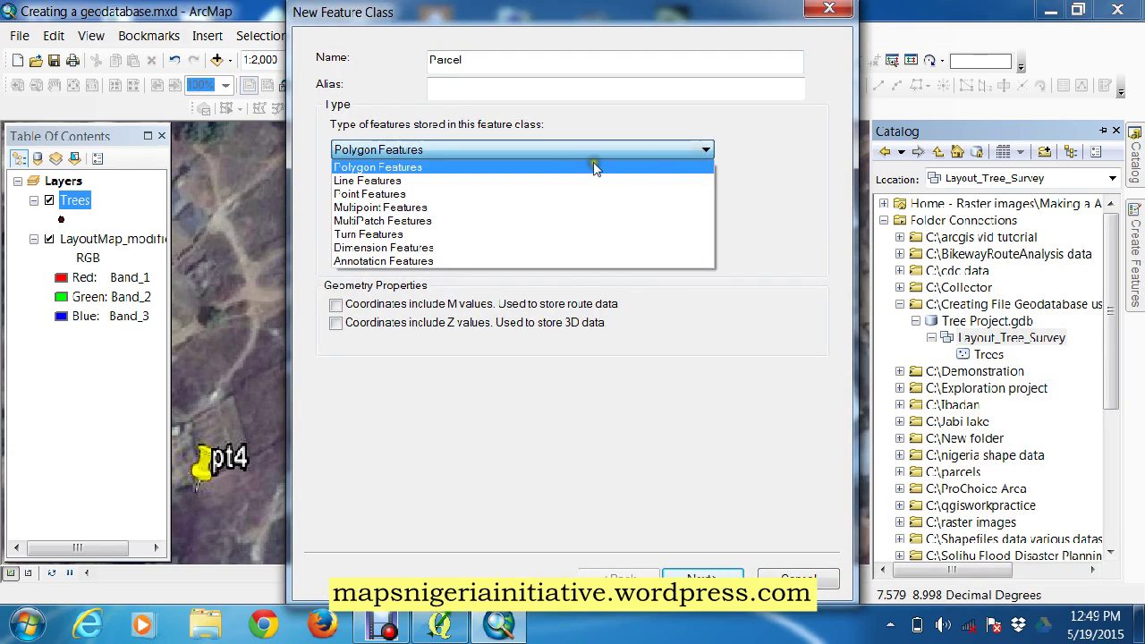
pyautogui.click(562, 166)
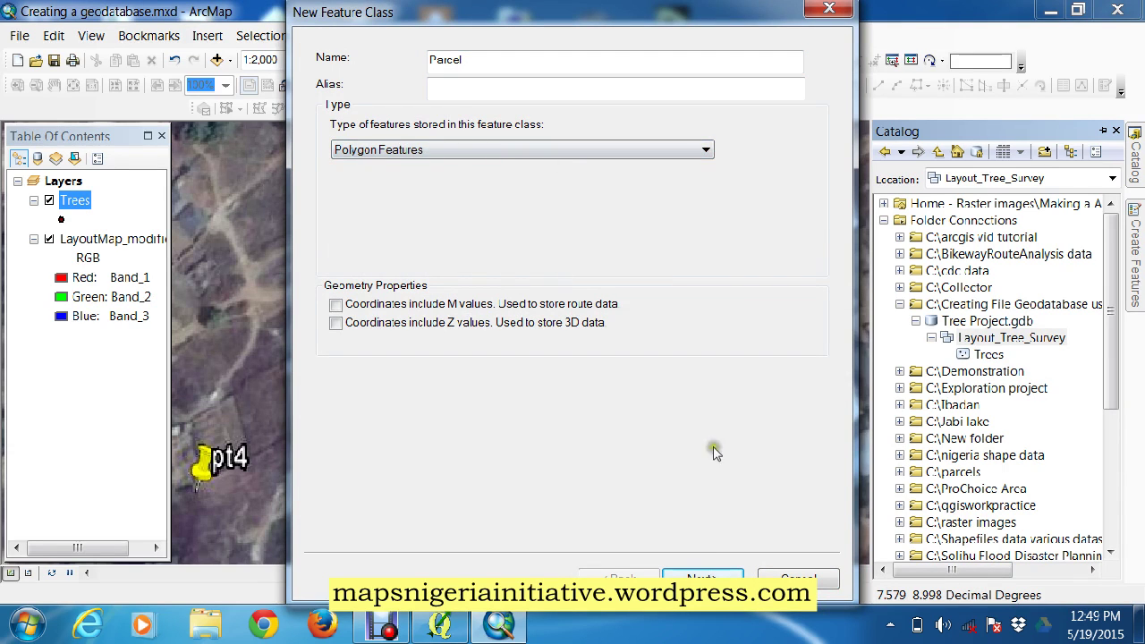
pyautogui.click(703, 578)
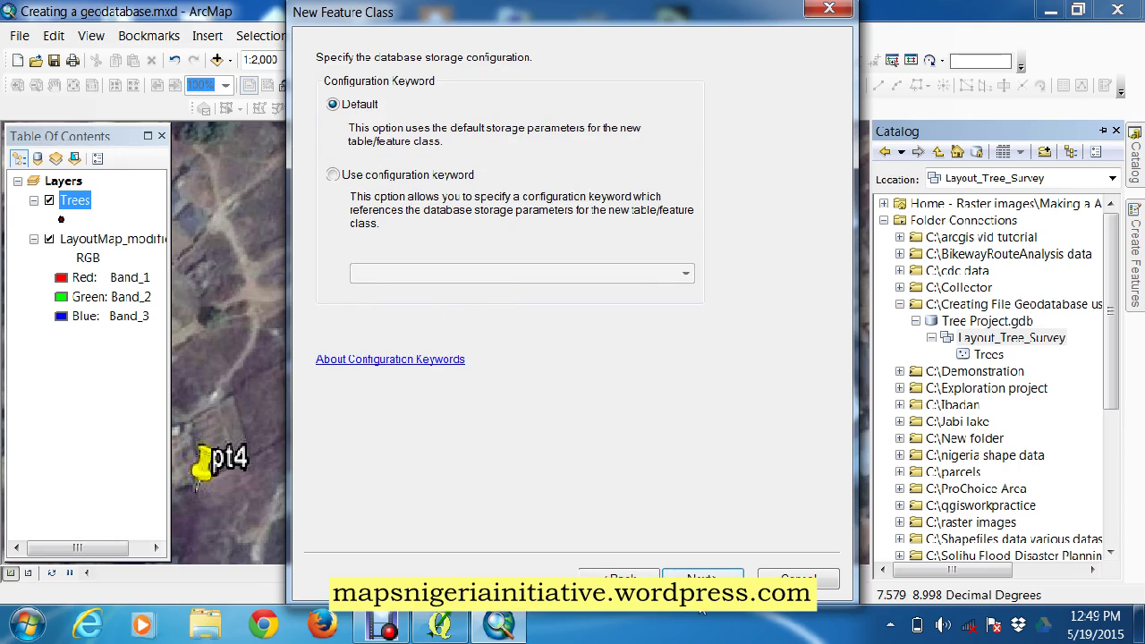
pyautogui.click(703, 580)
# - Add a Short Integer field named "parcel_no" to the Parcel feature class and finish creating it
pyautogui.click(505, 109)
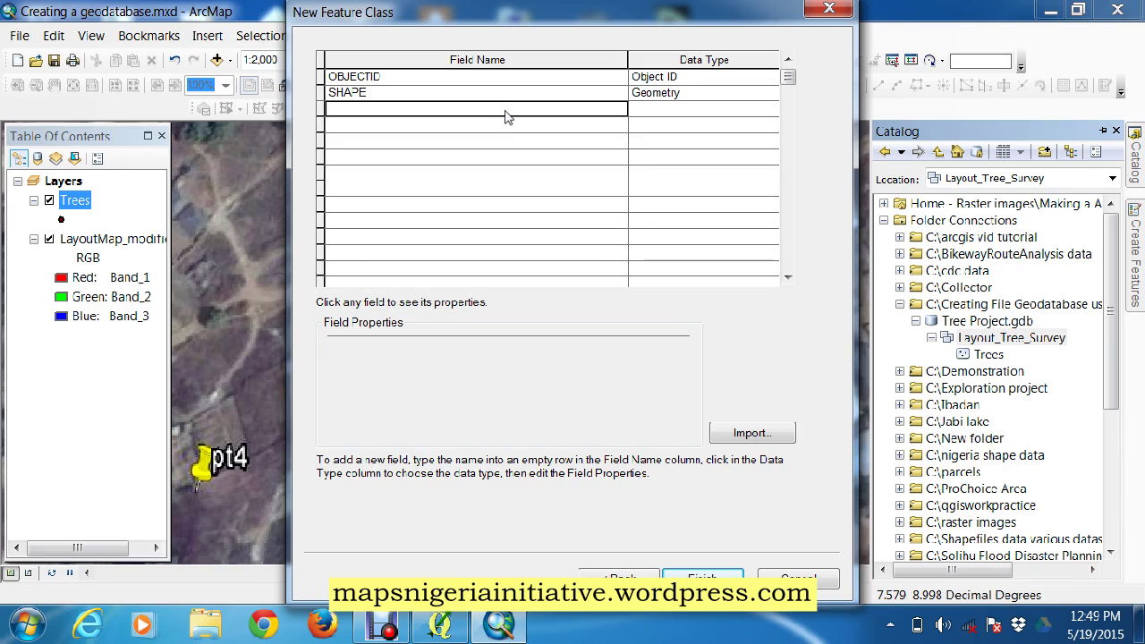
pyautogui.write('pa')
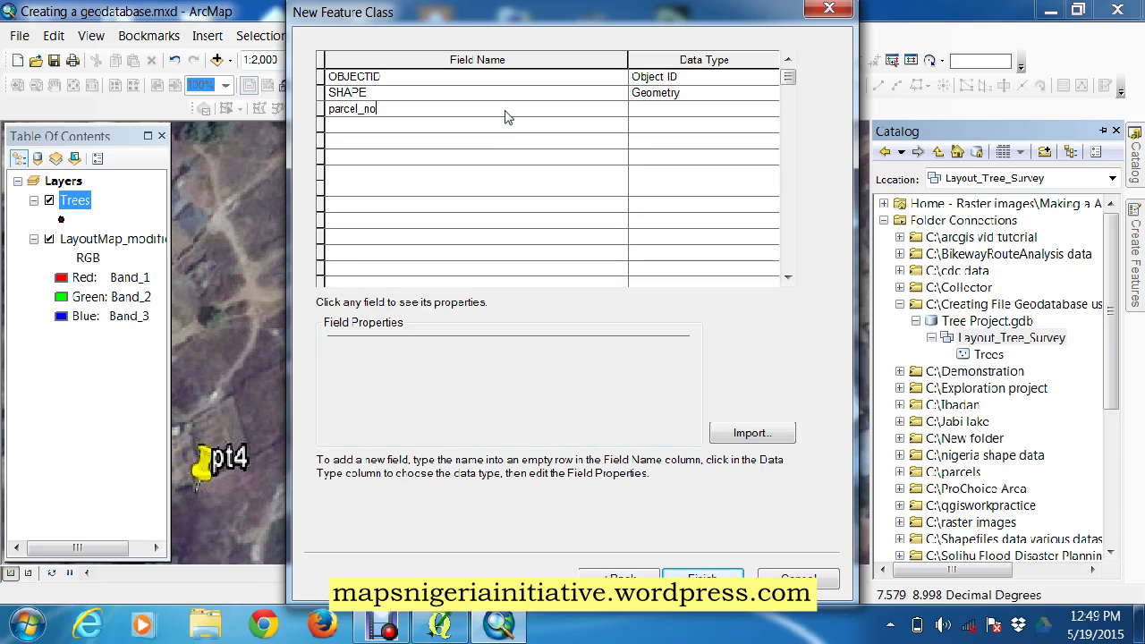
pyautogui.write('rcel_no')
pyautogui.click(696, 108)
pyautogui.click(696, 109)
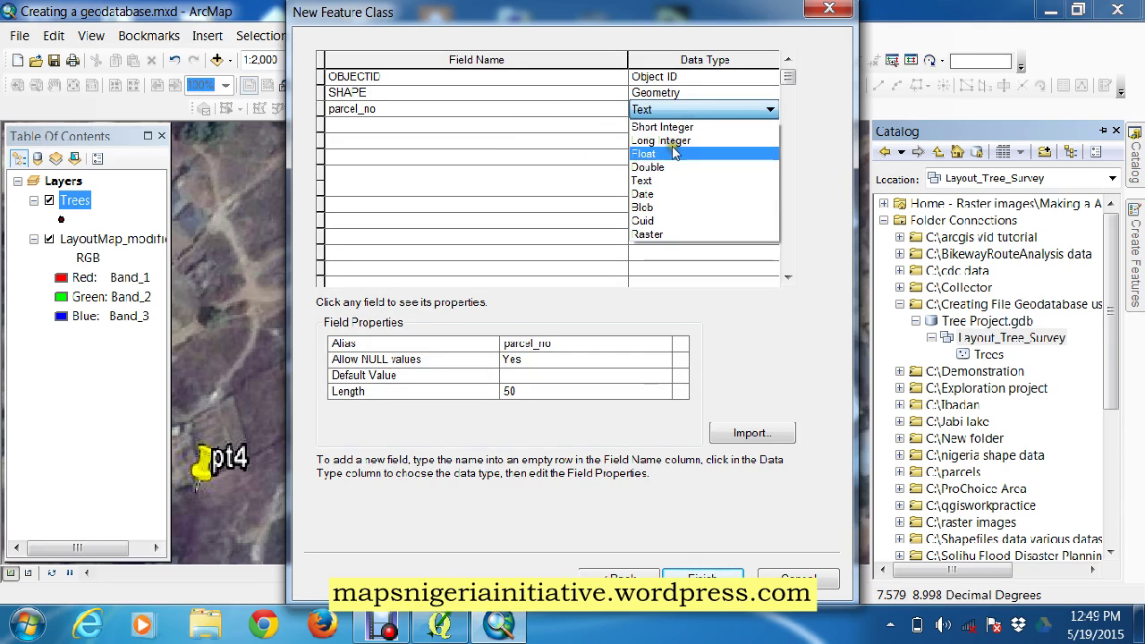
pyautogui.click(672, 127)
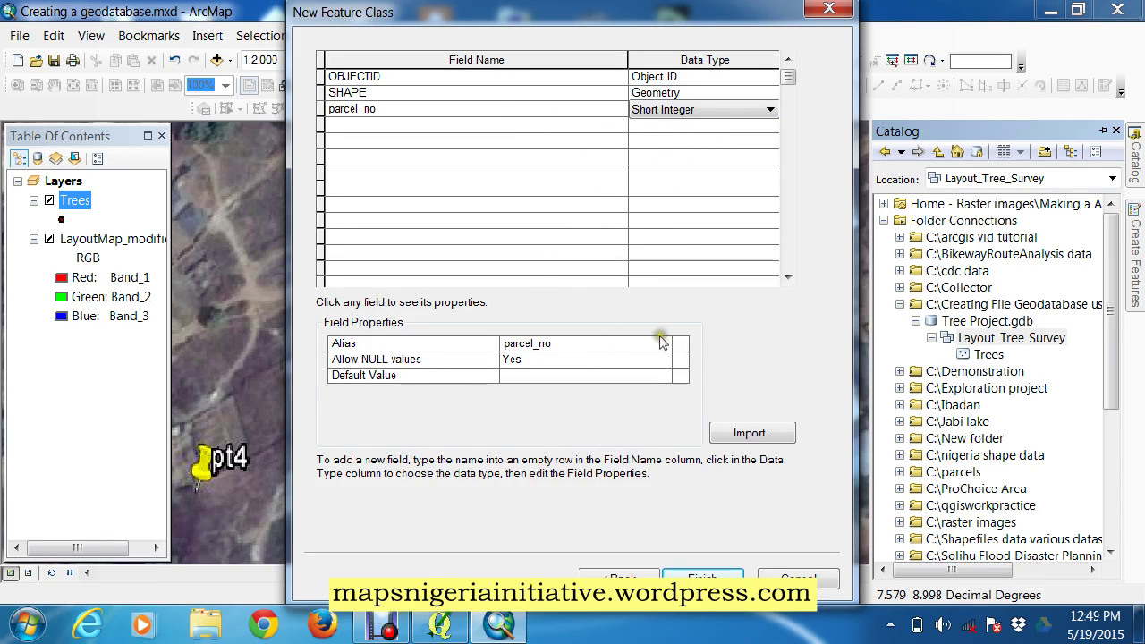
pyautogui.click(700, 570)
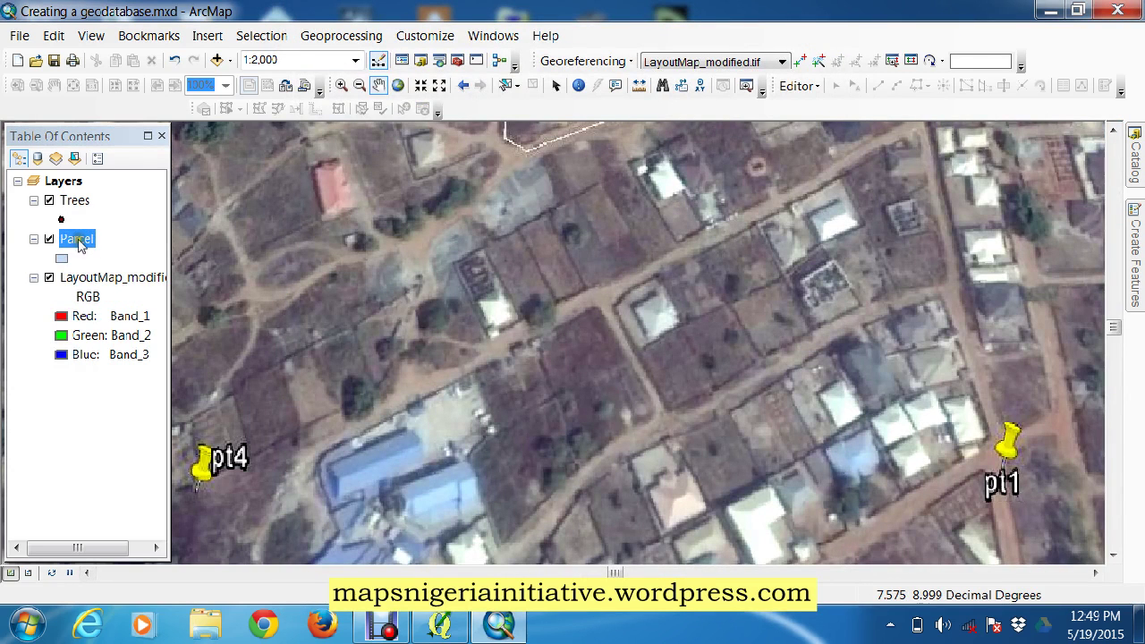
# - Set up a line feature class named "street" in the Layout_Tree_Survey dataset with the default storage configuration
pyautogui.click(1134, 150)
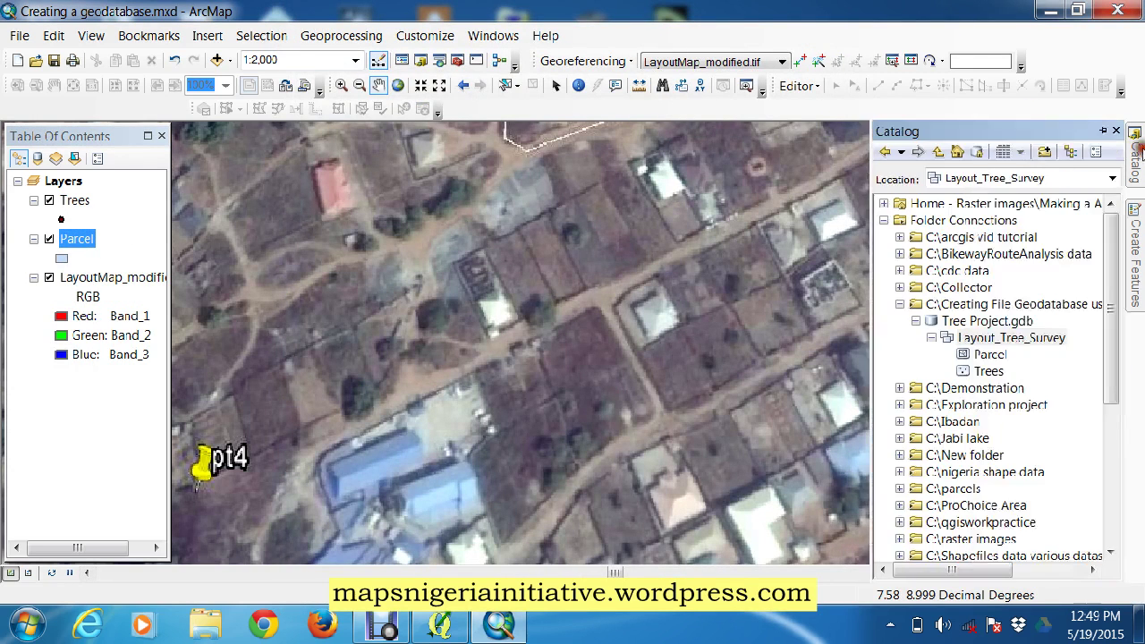
pyautogui.click(987, 356)
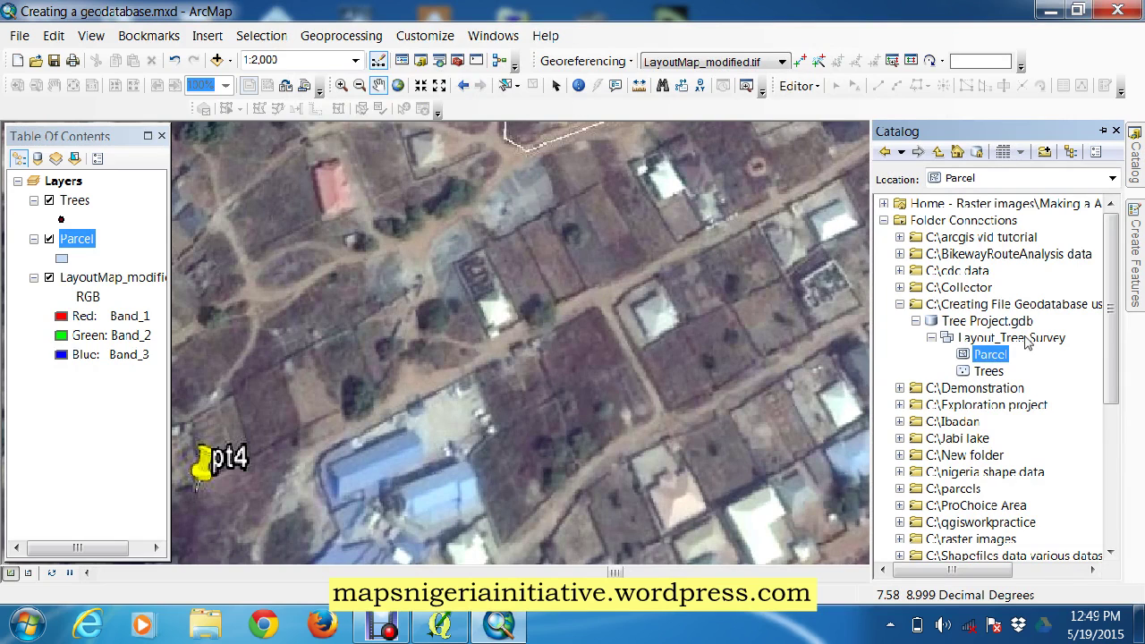
pyautogui.click(1025, 345)
pyautogui.rightClick(1025, 345)
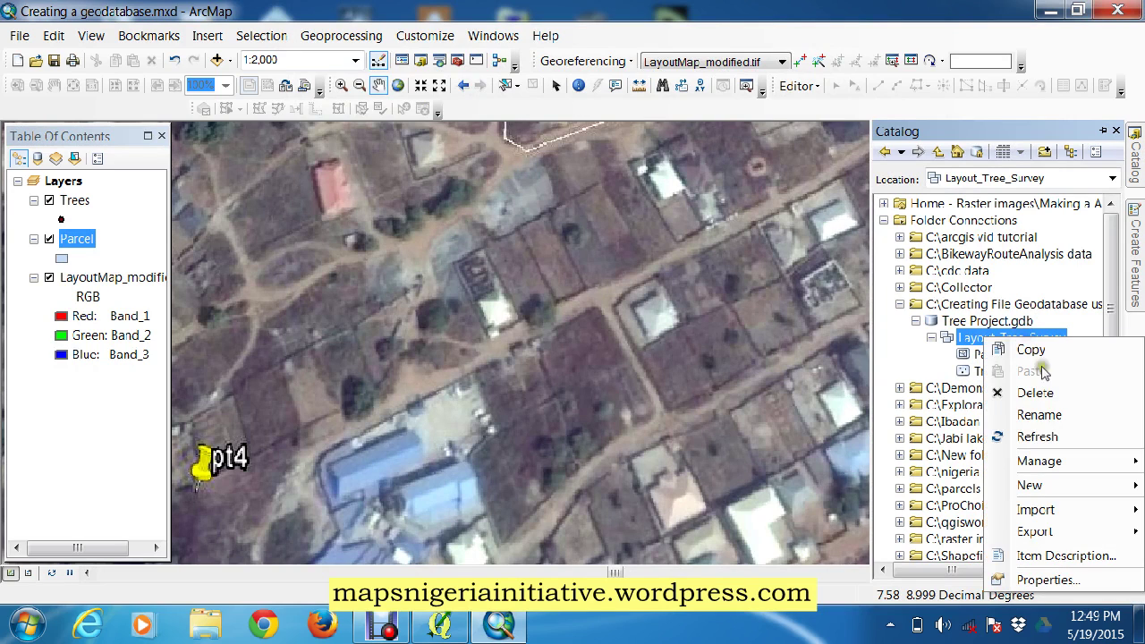
pyautogui.moveTo(1029, 486)
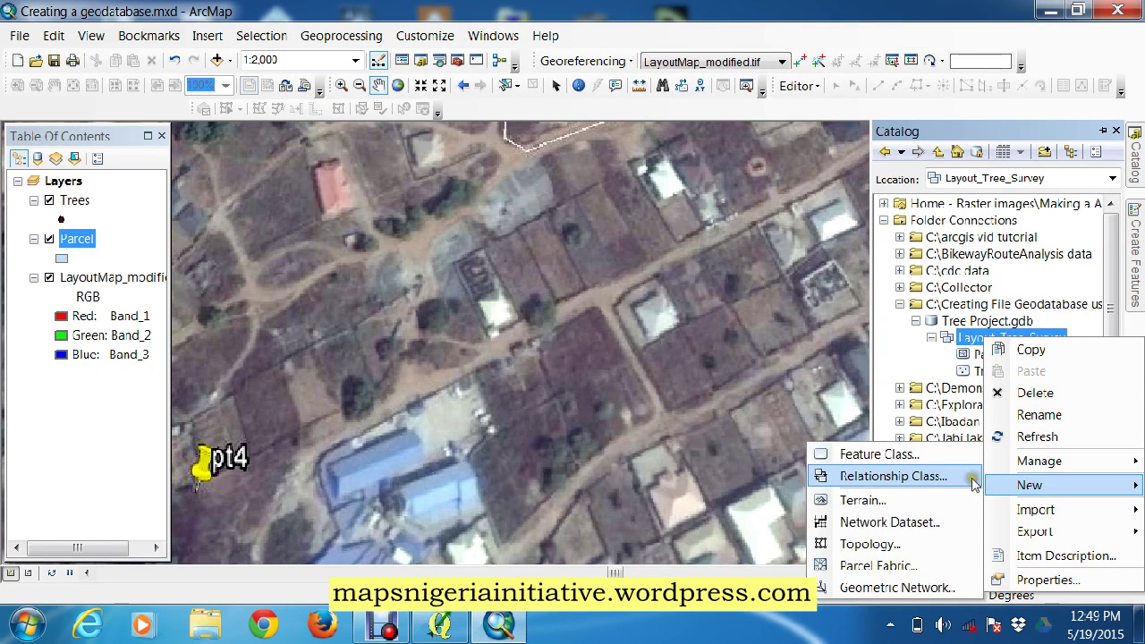
pyautogui.click(934, 460)
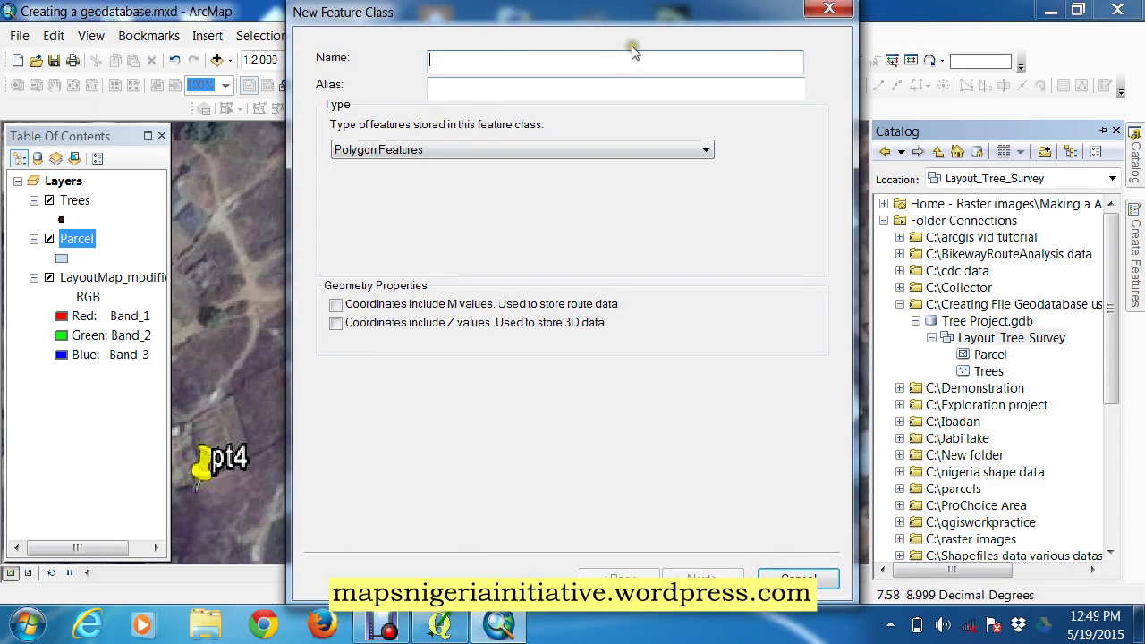
pyautogui.write('street')
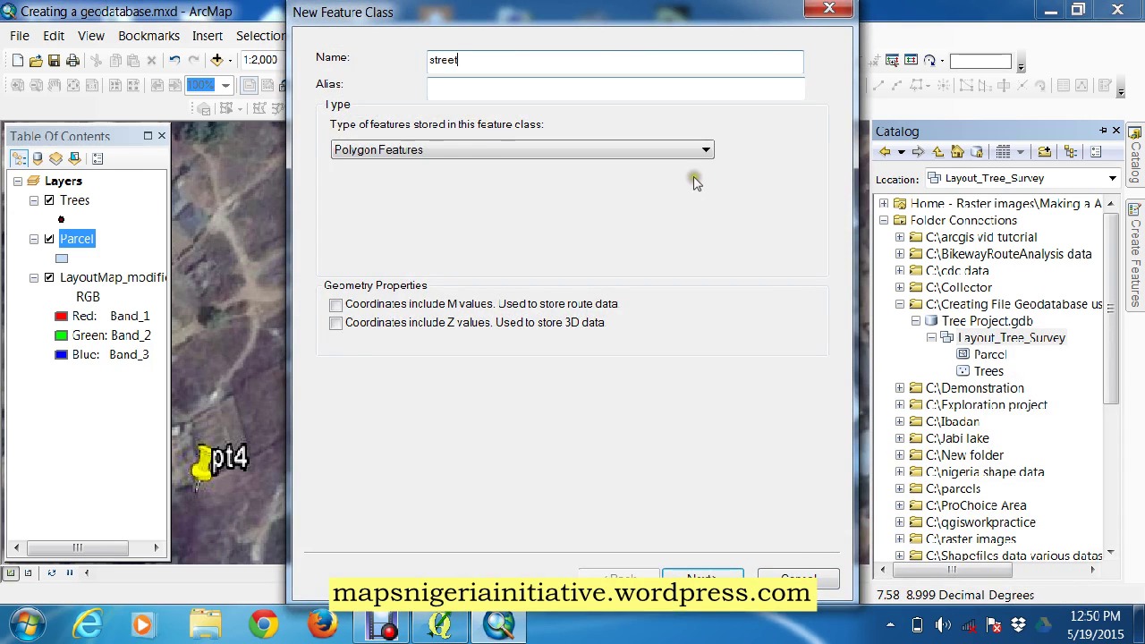
pyautogui.click(703, 151)
pyautogui.click(541, 183)
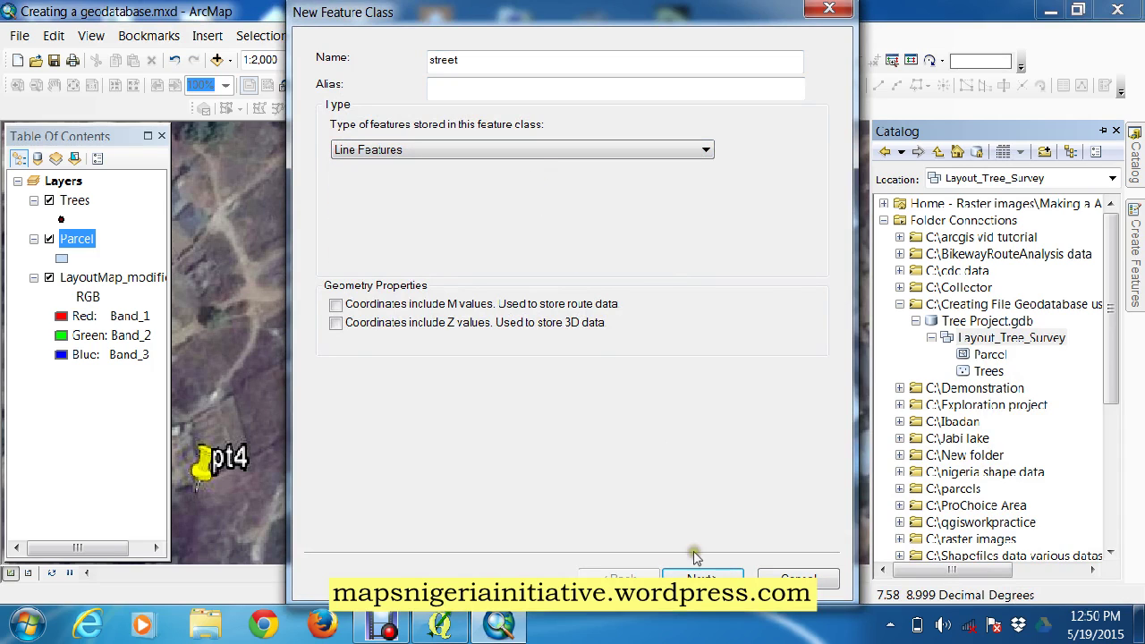
pyautogui.click(703, 577)
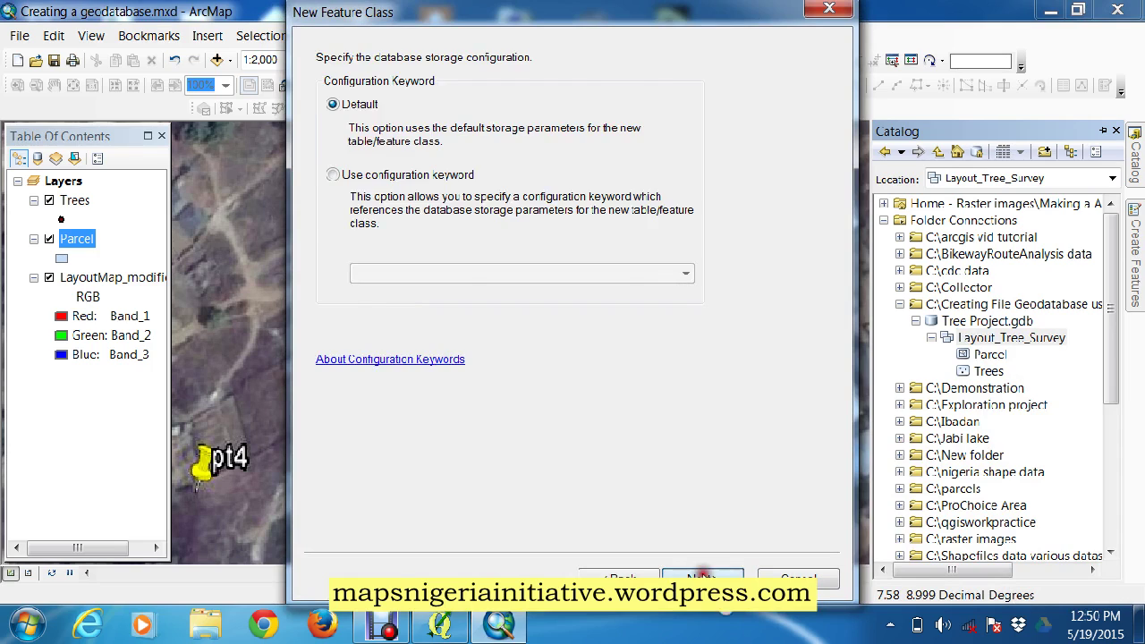
pyautogui.click(702, 577)
# - Add a Text field named "street_name" to the street feature class and finish creating it
pyautogui.click(507, 109)
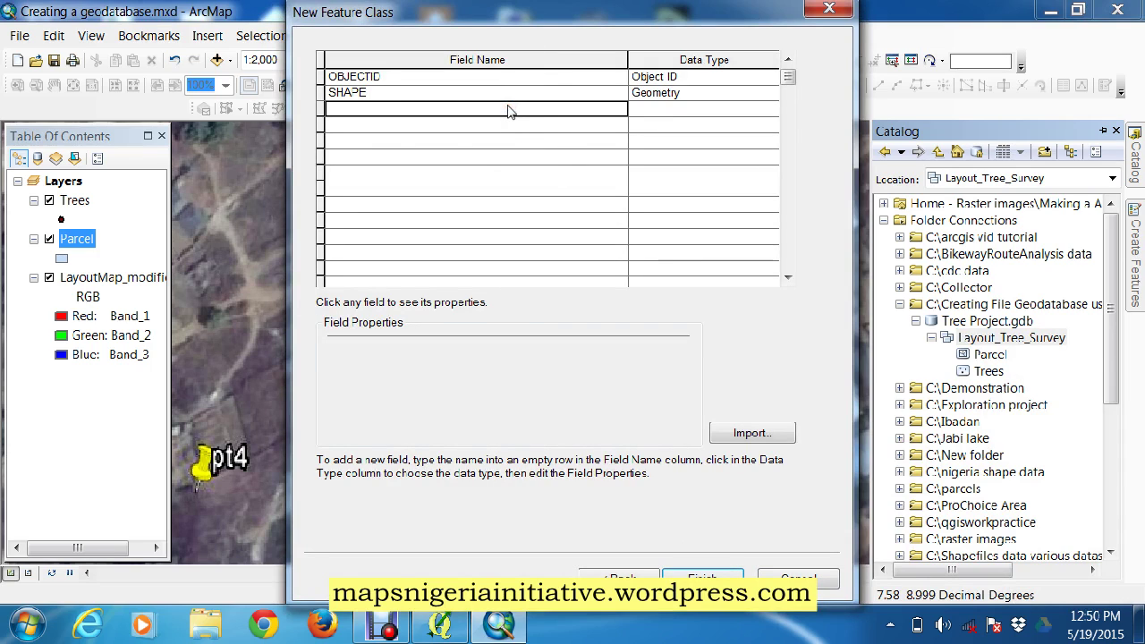
pyautogui.write('street_')
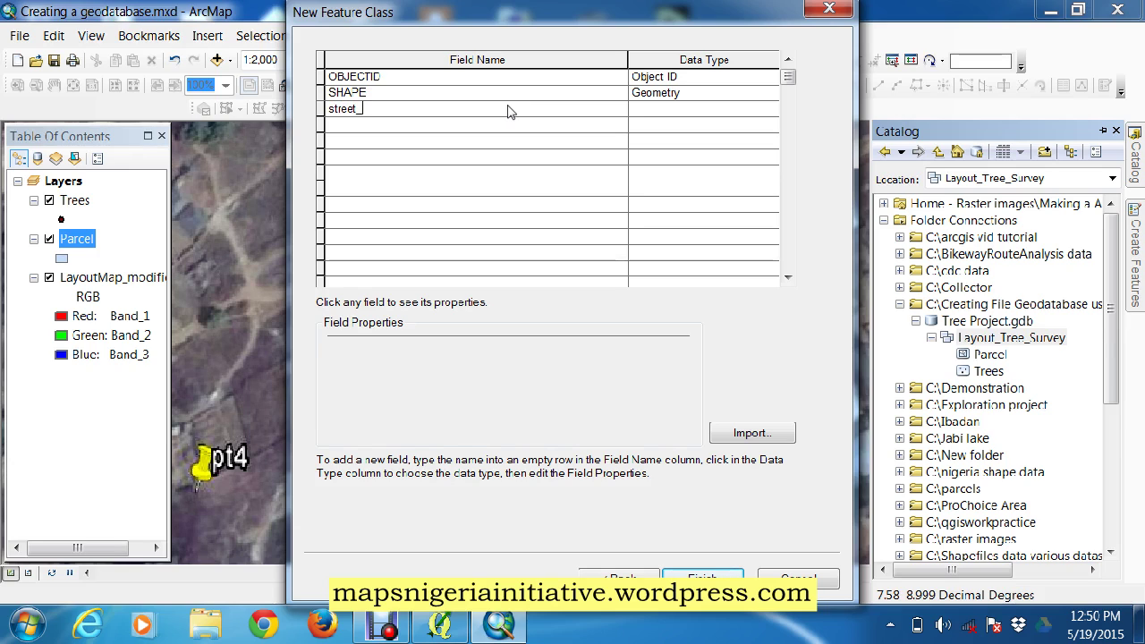
pyautogui.write('name')
pyautogui.click(662, 109)
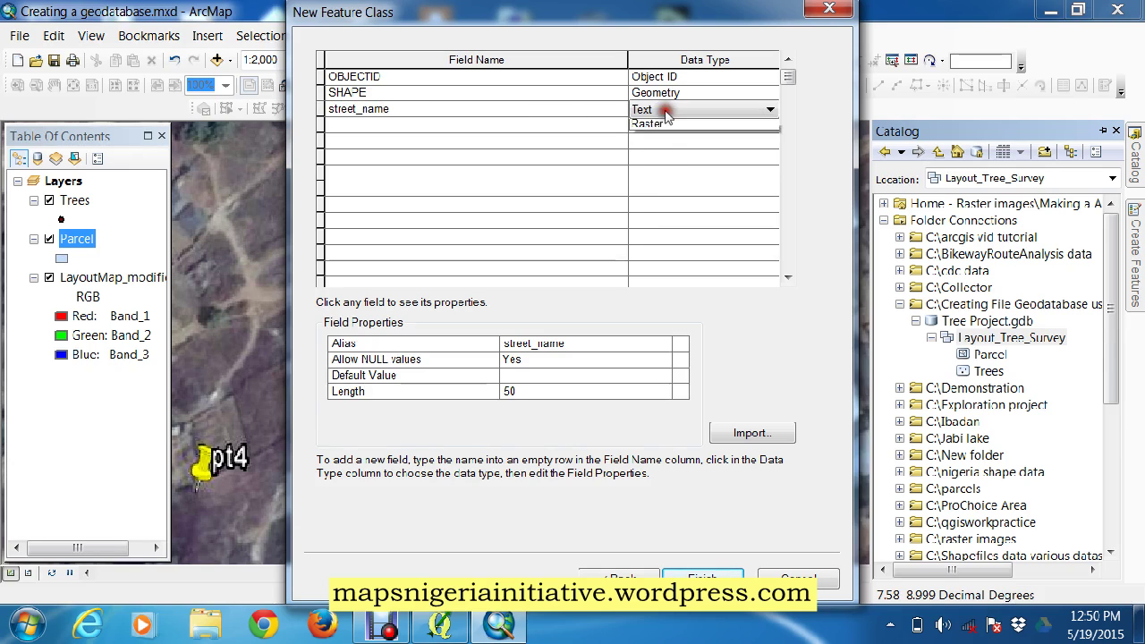
pyautogui.click(666, 110)
pyautogui.click(645, 180)
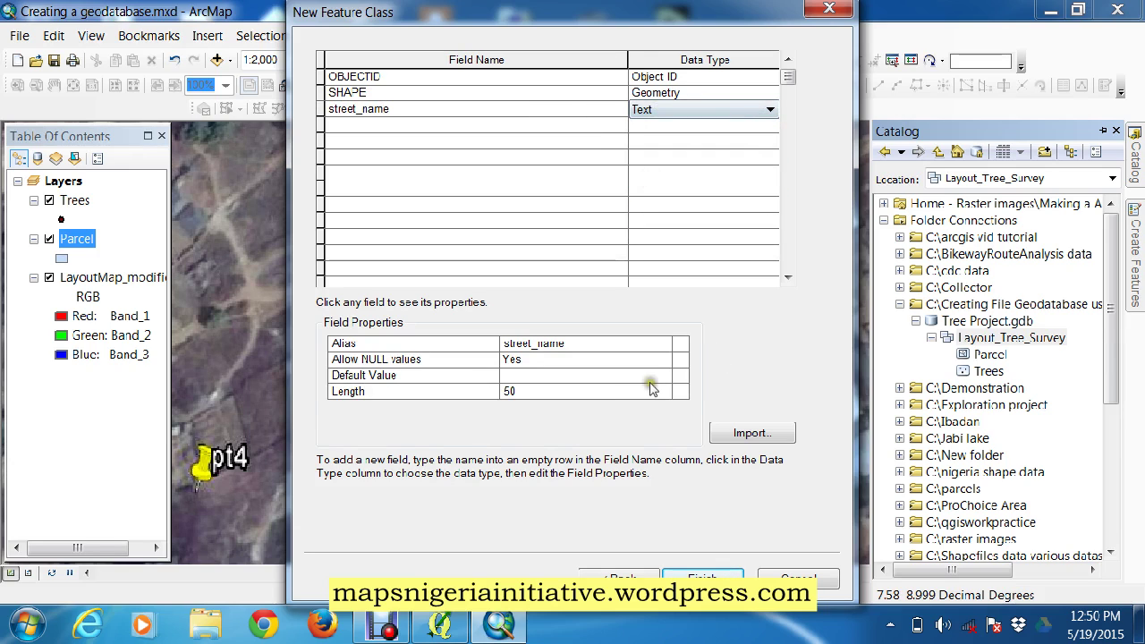
pyautogui.click(698, 577)
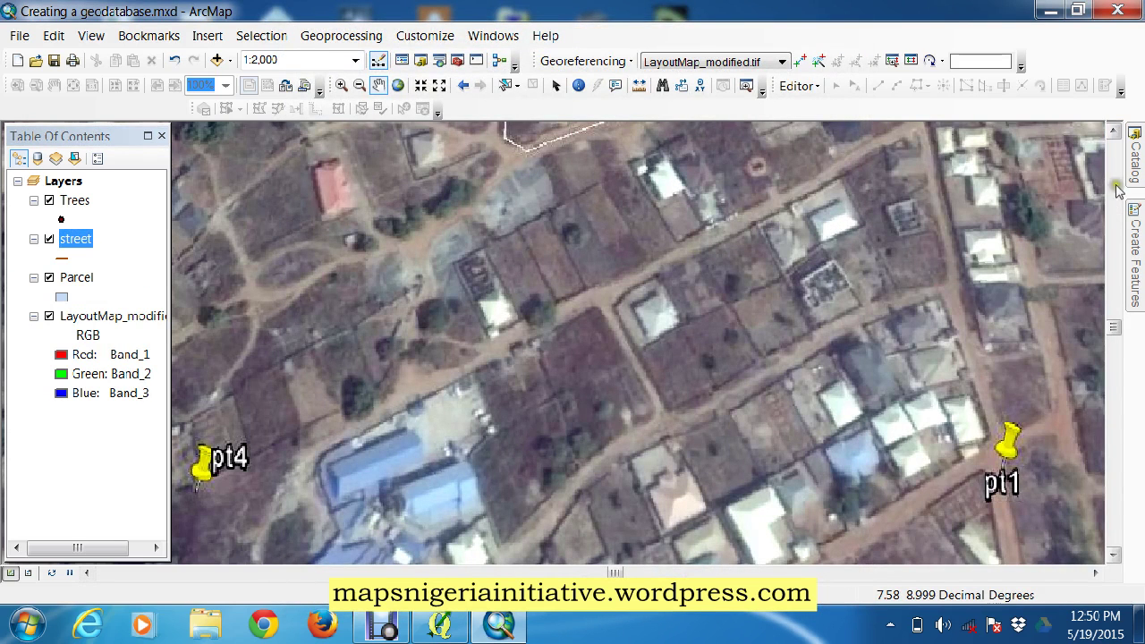
# - Open the attribute table of the Trees layer, check its fields including Type, and close the table
pyautogui.click(1134, 154)
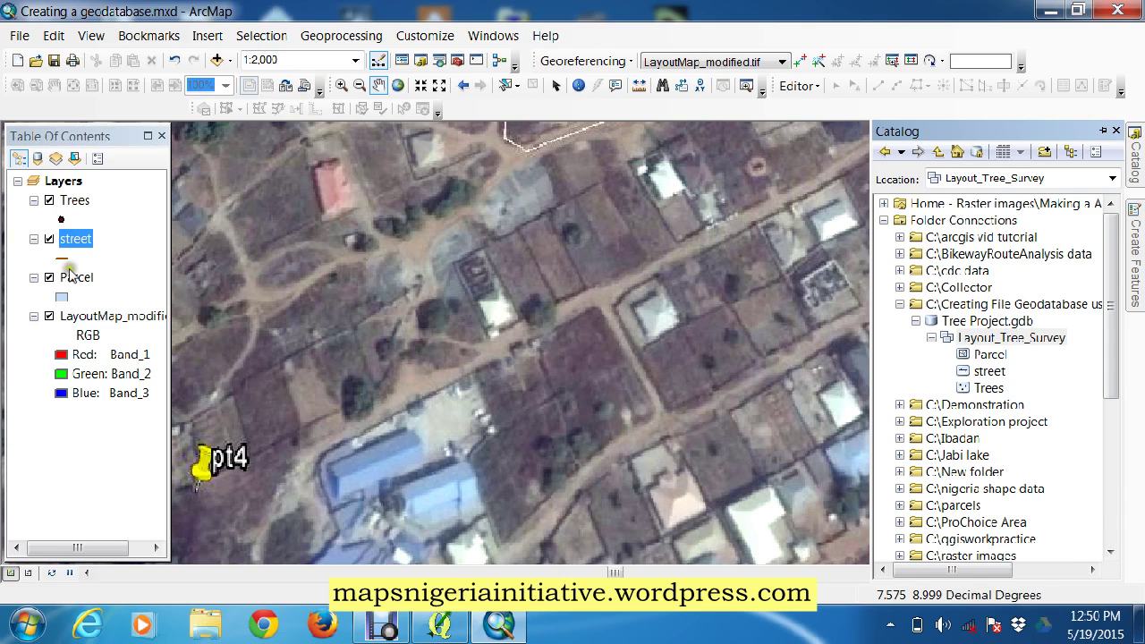
pyautogui.click(73, 201)
pyautogui.rightClick(75, 200)
pyautogui.click(113, 236)
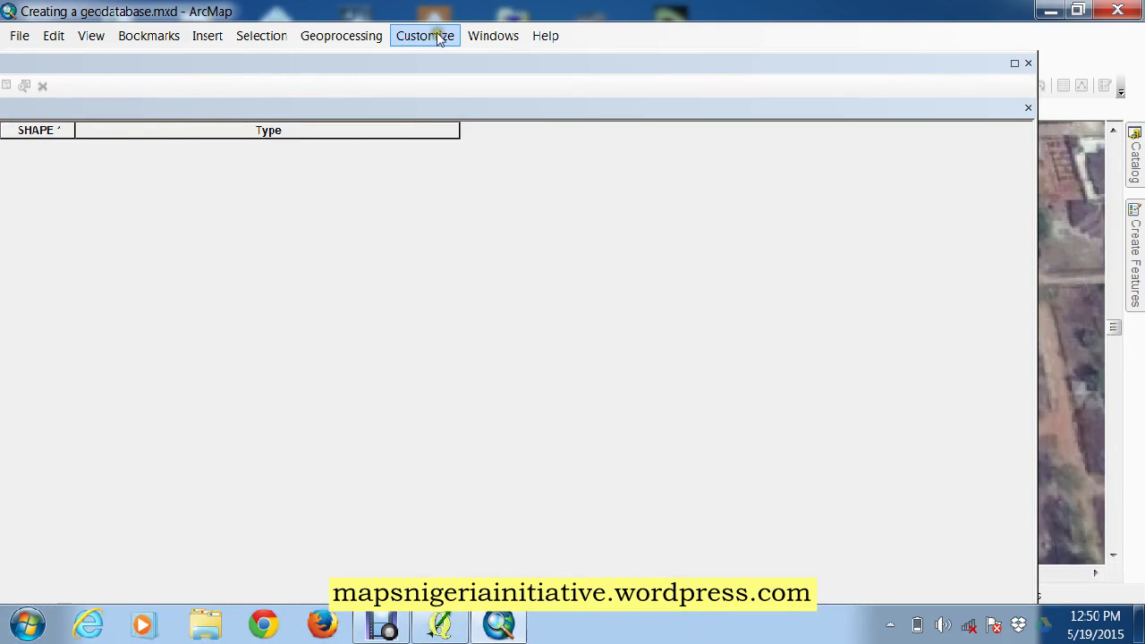
pyautogui.moveTo(614, 18); pyautogui.dragTo(565, 134)
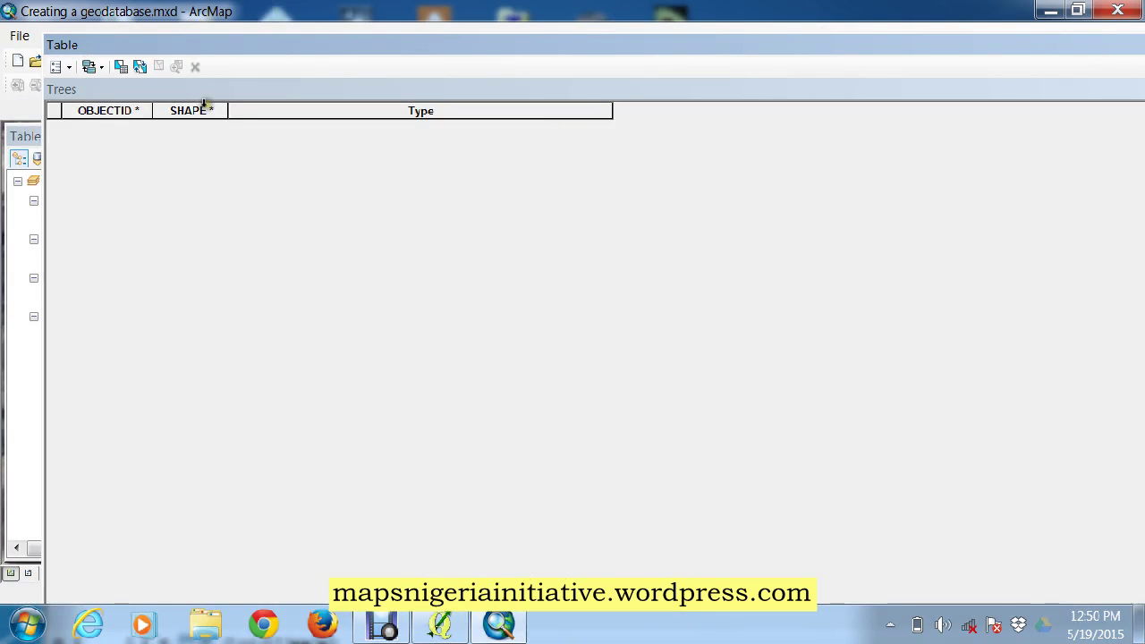
pyautogui.click(407, 112)
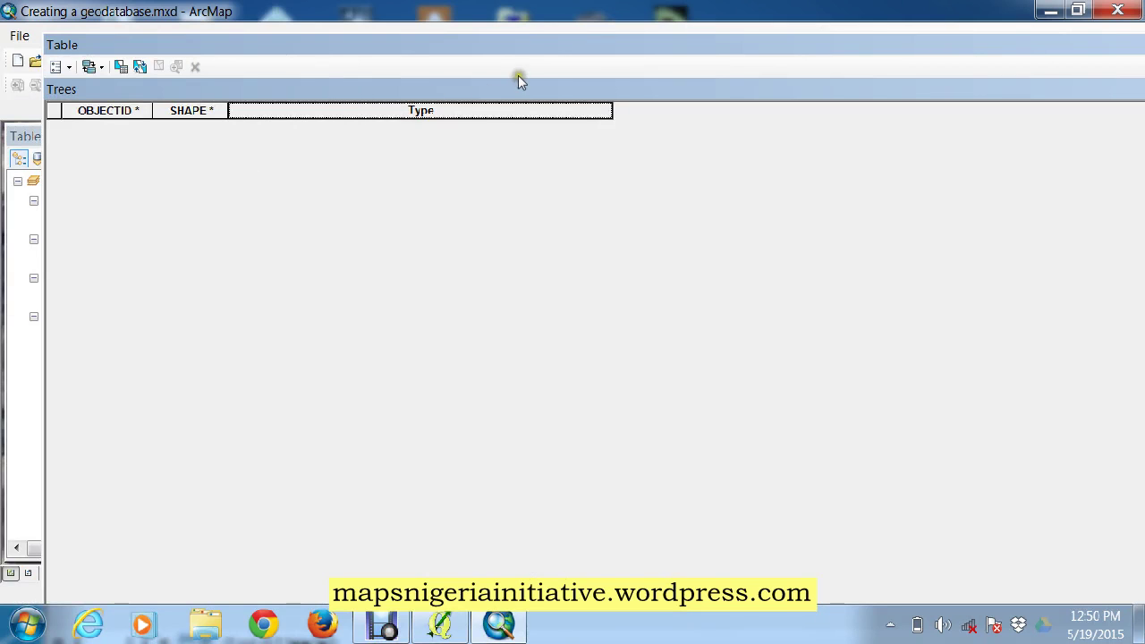
pyautogui.moveTo(606, 43); pyautogui.dragTo(491, 32)
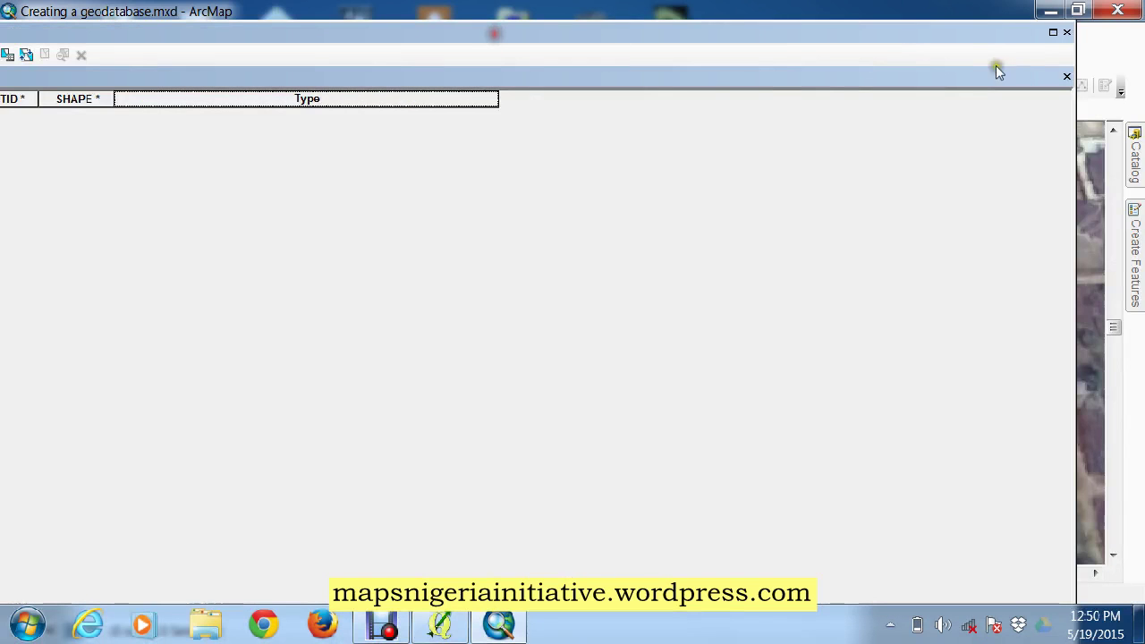
pyautogui.click(1067, 33)
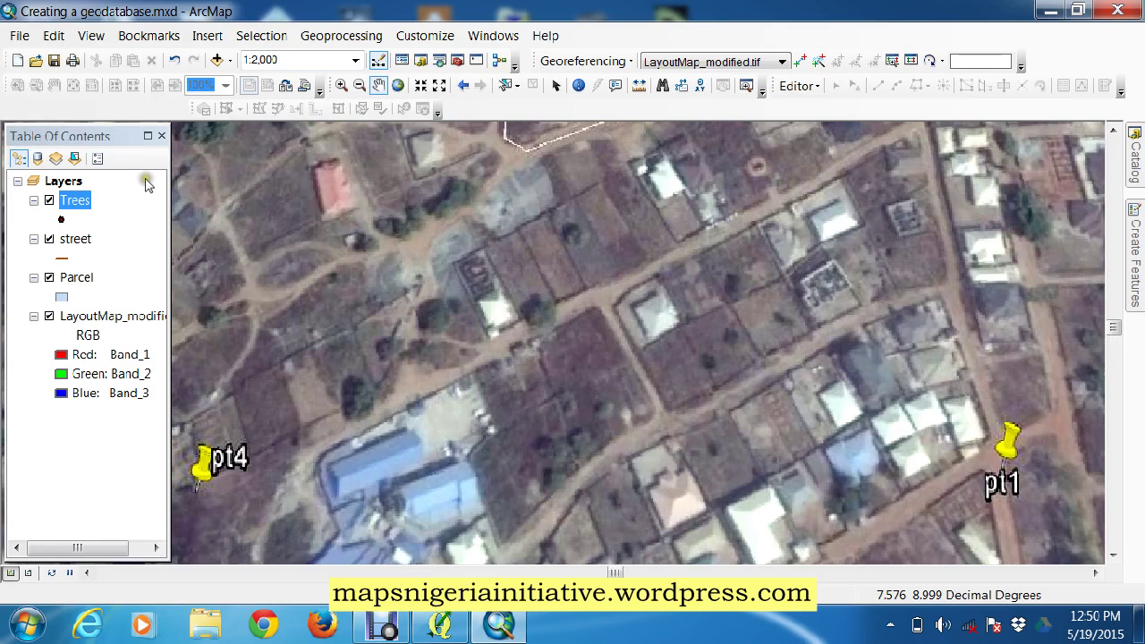
# - Review the hierarchy of the project folder, Tree Project geodatabase, Layout_Tree_Survey dataset and its feature classes in the Catalog
pyautogui.click(1134, 168)
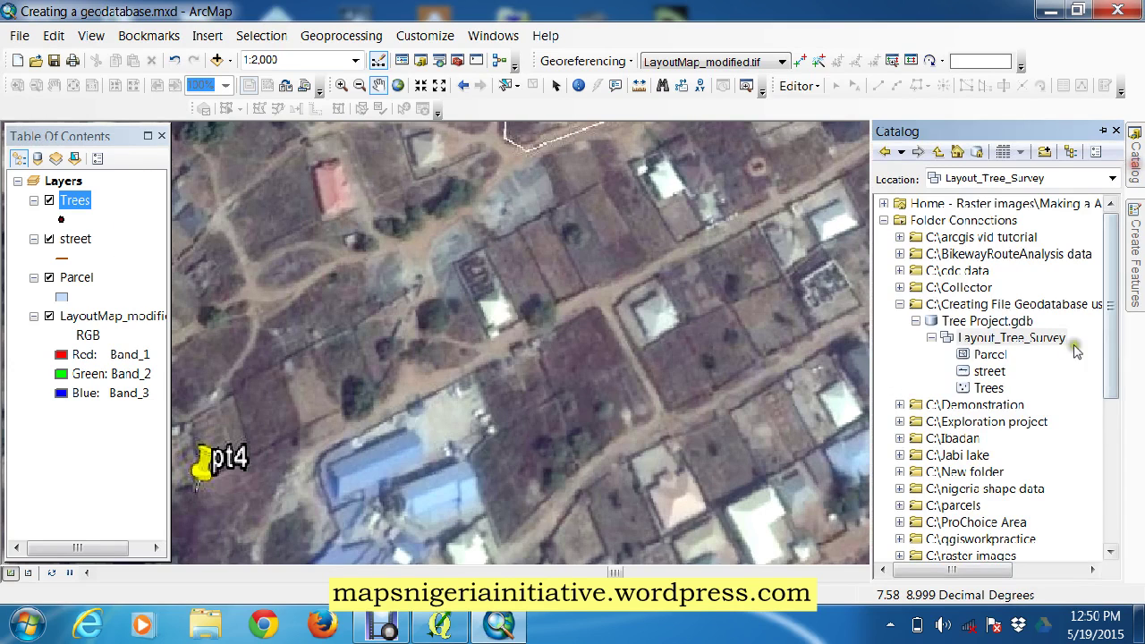
pyautogui.click(916, 321)
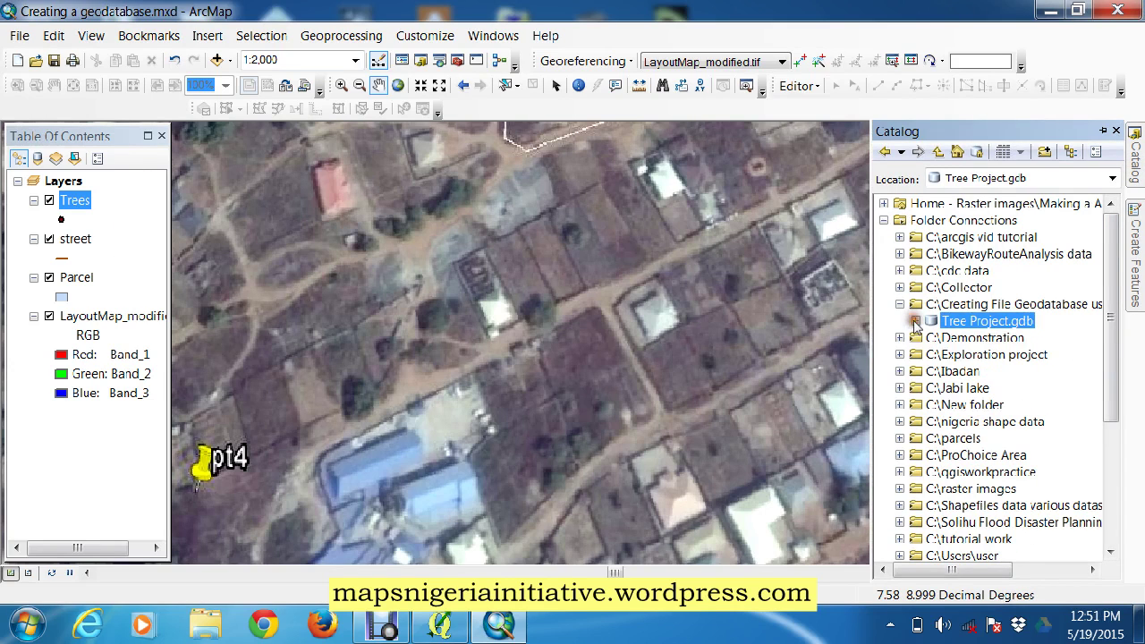
pyautogui.click(900, 306)
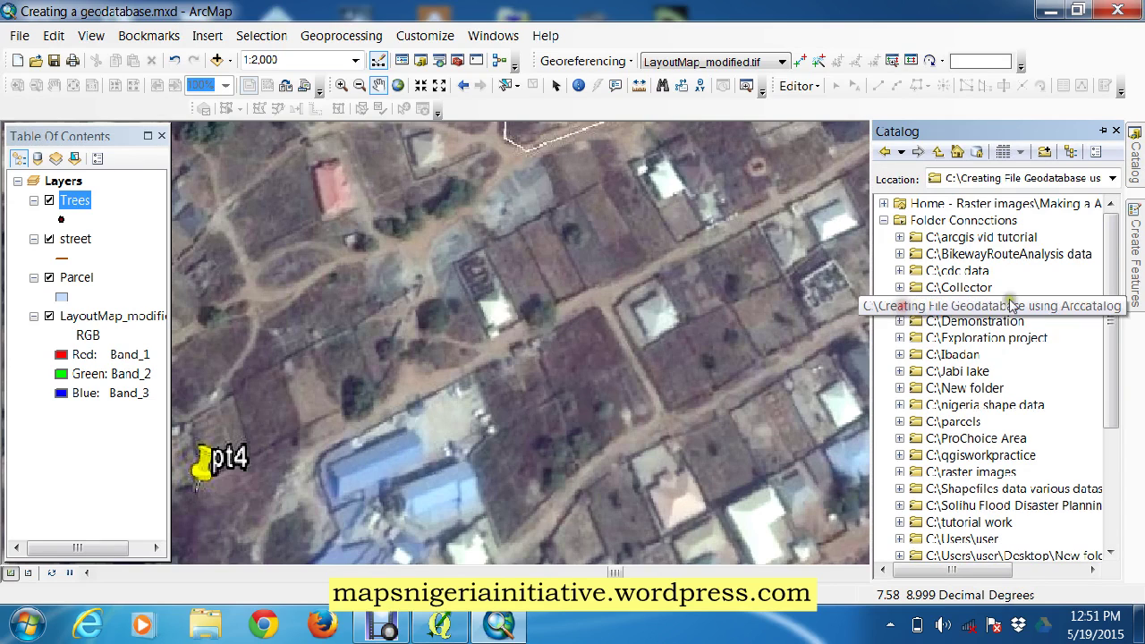
pyautogui.click(901, 305)
pyautogui.click(915, 321)
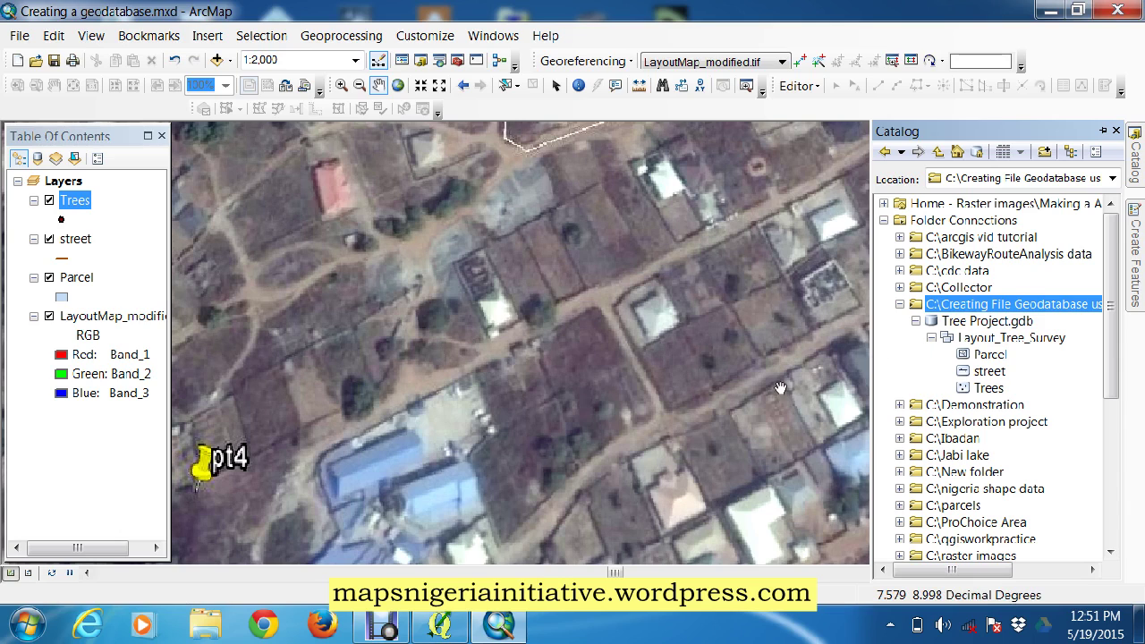
pyautogui.click(1013, 345)
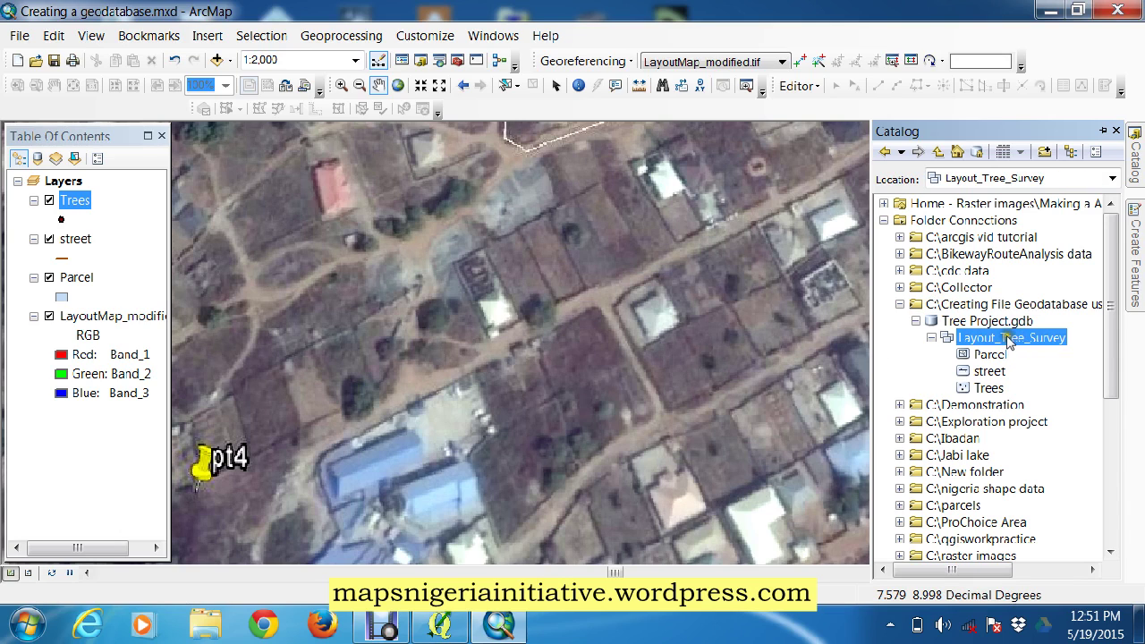
pyautogui.click(986, 372)
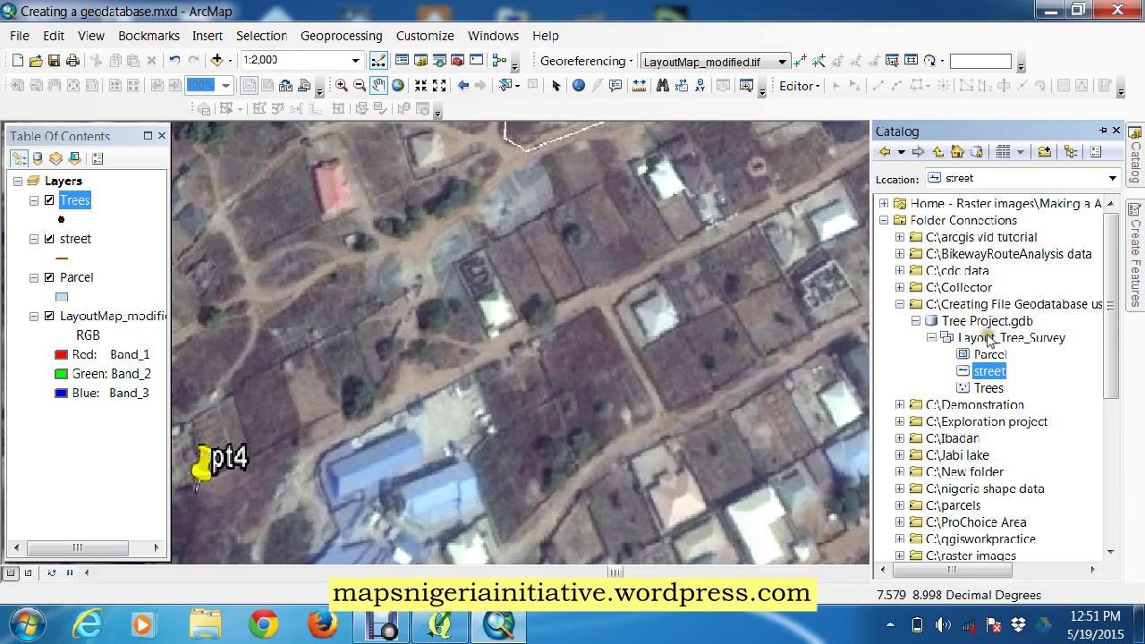
pyautogui.click(988, 340)
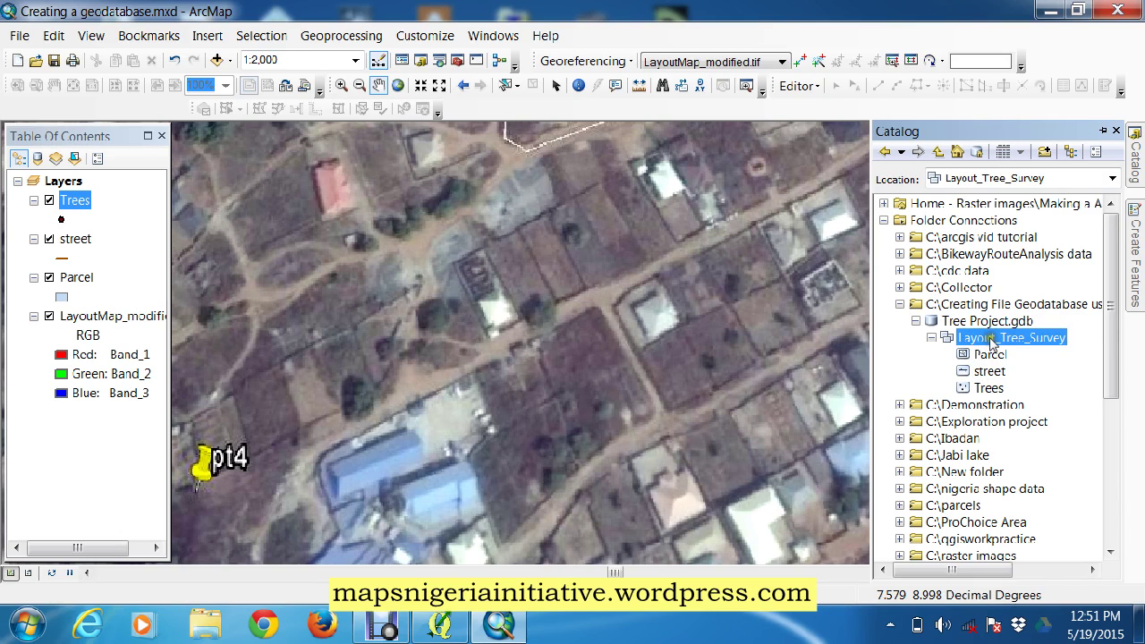